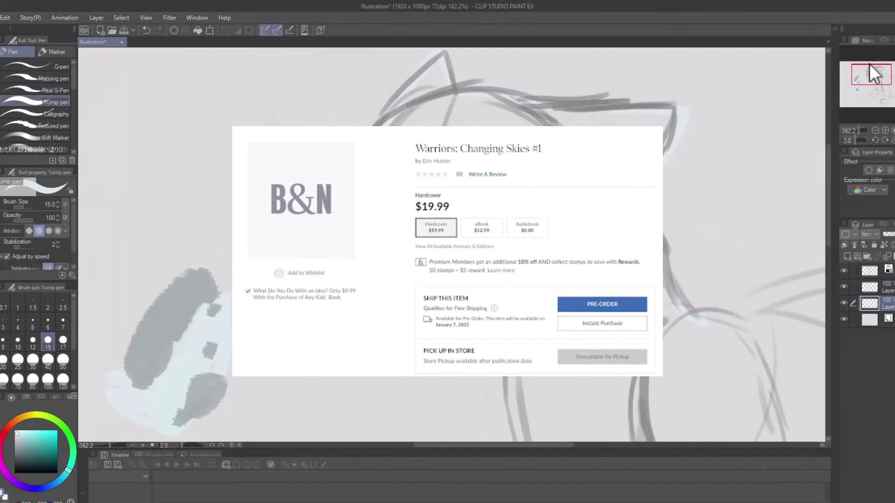
# Step: Trace the cat's silhouette in pale blue-white over the sketch and fill the body with the mid-grey base colour
pyautogui.moveTo(869, 63); pyautogui.dragTo(874, 71)
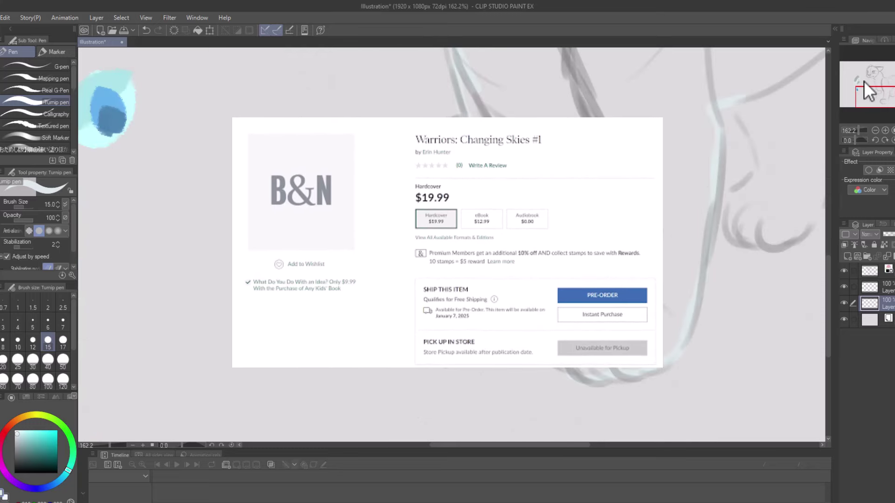
pyautogui.moveTo(869, 90)
pyautogui.mouseDown()
pyautogui.moveTo(880, 87)
pyautogui.moveTo(874, 105)
pyautogui.mouseUp()
pyautogui.moveTo(583, 56); pyautogui.dragTo(639, 150)
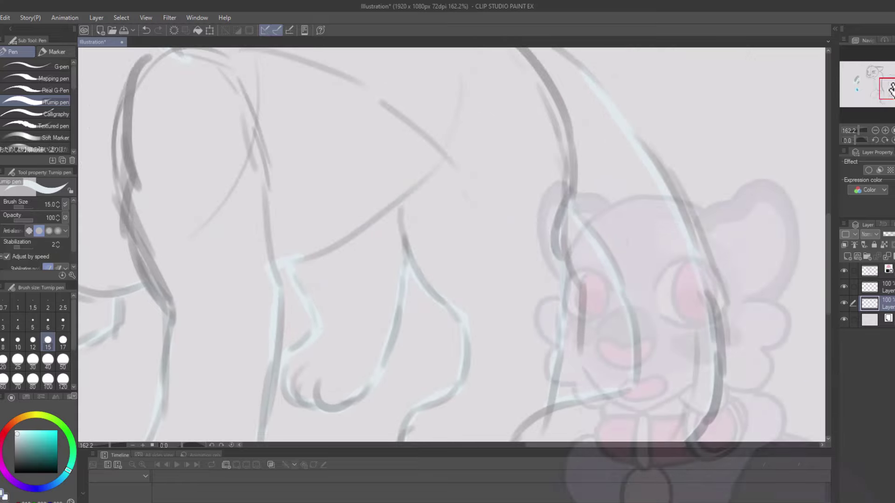
pyautogui.moveTo(289, 117); pyautogui.dragTo(429, 269)
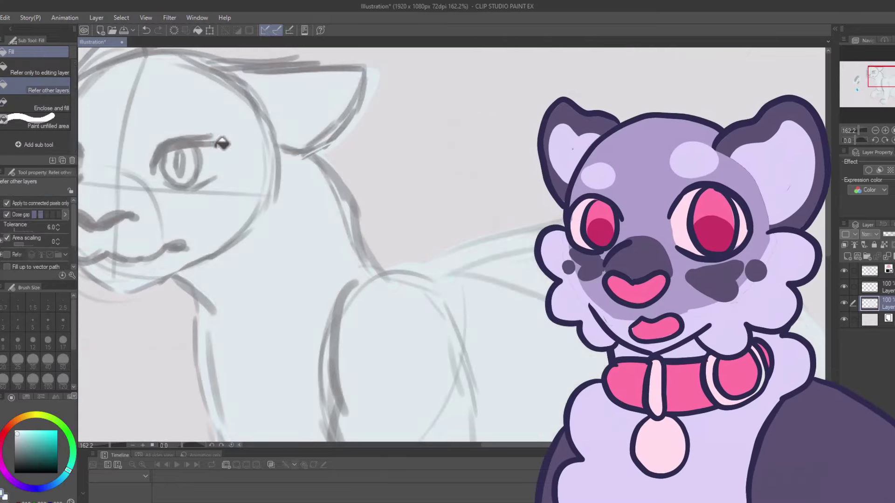
pyautogui.moveTo(236, 140); pyautogui.dragTo(419, 195)
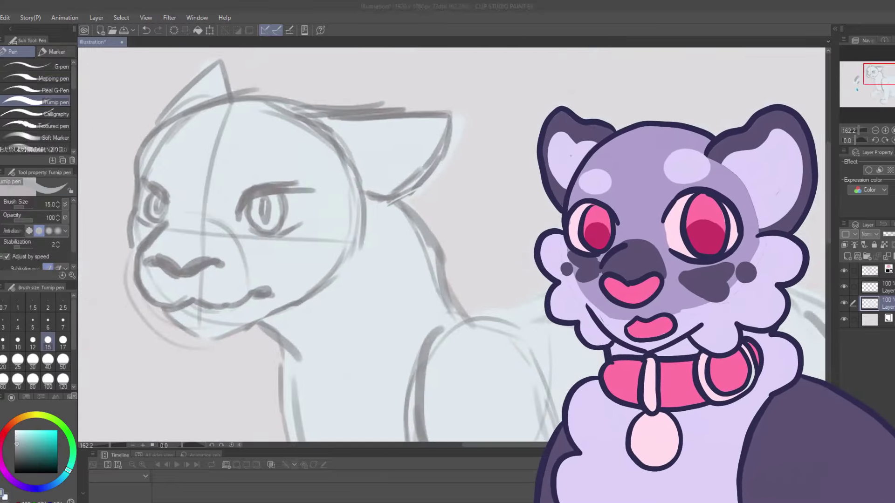
pyautogui.moveTo(279, 256)
pyautogui.mouseDown()
pyautogui.moveTo(648, 136)
pyautogui.moveTo(531, 140)
pyautogui.mouseUp()
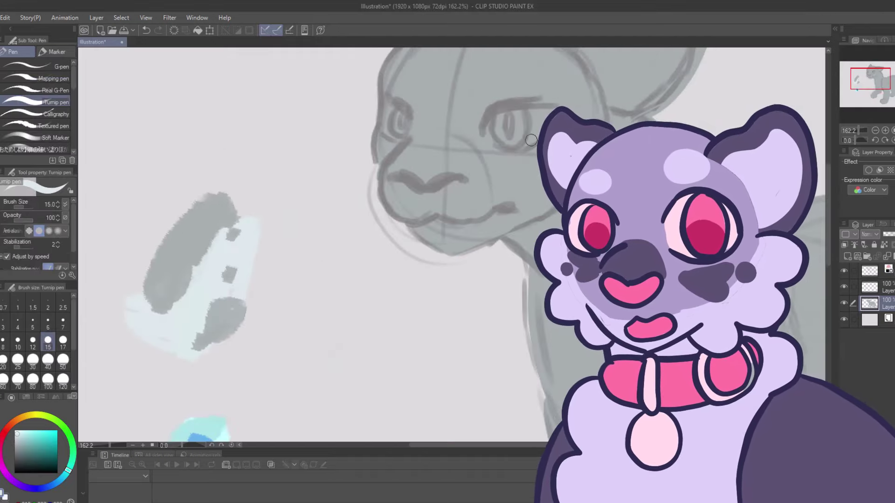
# Step: Outline pale markings above both eyes and from the nose across the muzzle to the cheek
pyautogui.moveTo(602, 132); pyautogui.dragTo(650, 136)
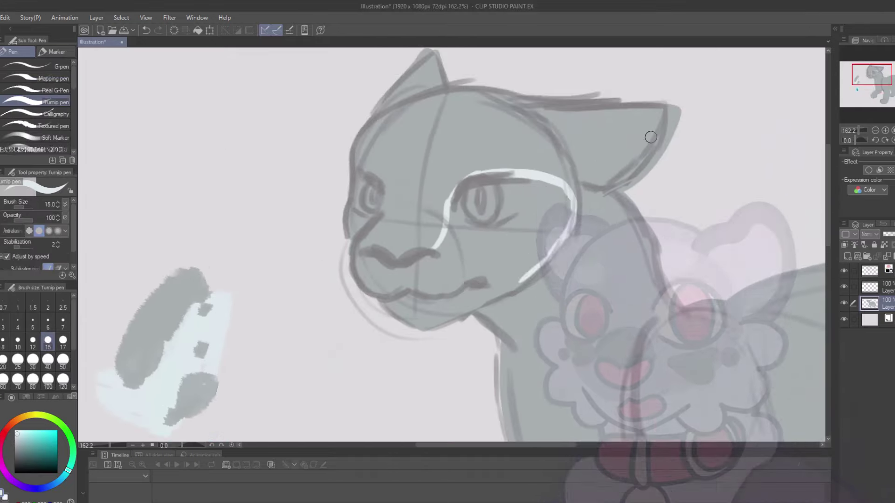
pyautogui.moveTo(436, 254); pyautogui.dragTo(537, 250)
pyautogui.moveTo(453, 201)
pyautogui.mouseDown()
pyautogui.moveTo(458, 158)
pyautogui.moveTo(536, 175)
pyautogui.mouseUp()
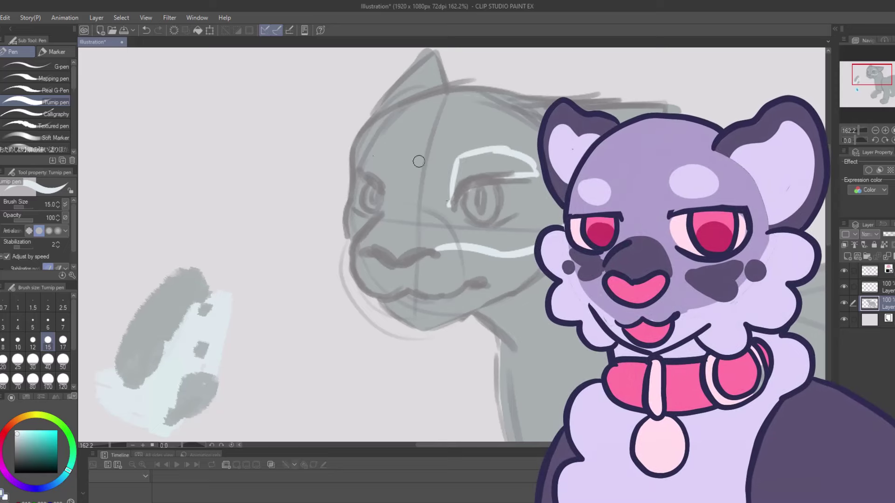
pyautogui.moveTo(357, 152)
pyautogui.mouseDown()
pyautogui.moveTo(387, 187)
pyautogui.moveTo(322, 102)
pyautogui.mouseUp()
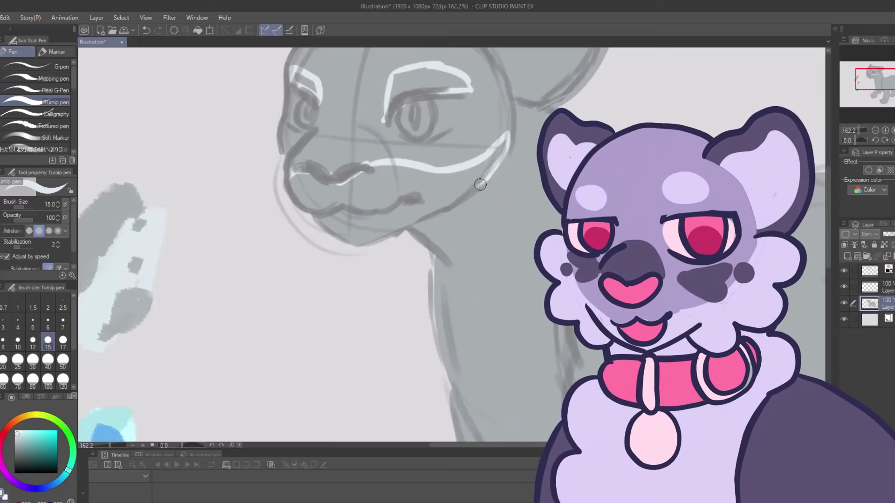
pyautogui.moveTo(480, 184); pyautogui.dragTo(466, 44)
# Step: Outline the pale patches along the cat's chest, shoulder edge, flank, back and tail tip
pyautogui.moveTo(431, 238); pyautogui.dragTo(503, 323)
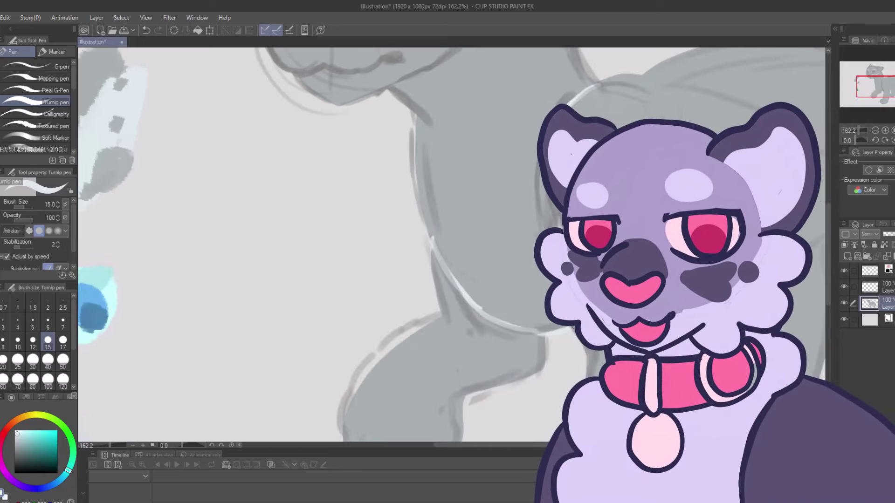
pyautogui.hotkey('ctrl', 'z')
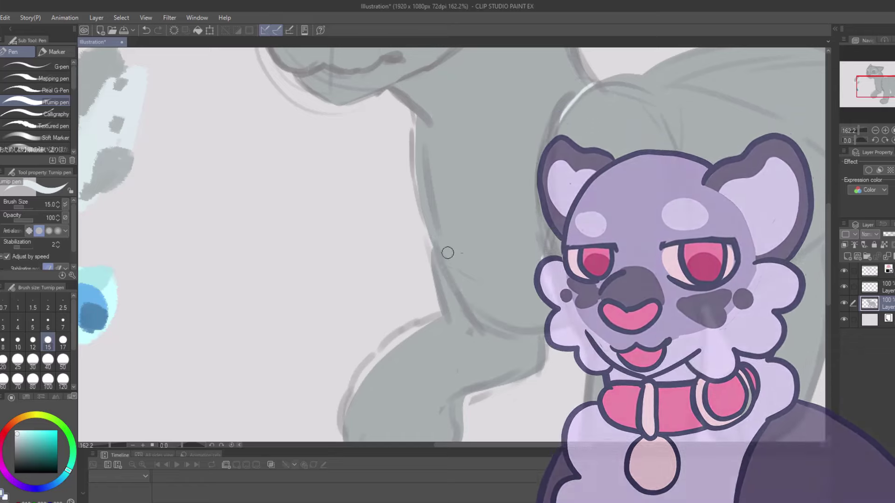
pyautogui.moveTo(871, 86); pyautogui.dragTo(887, 81)
pyautogui.moveTo(487, 261)
pyautogui.mouseDown()
pyautogui.moveTo(487, 140)
pyautogui.moveTo(513, 101)
pyautogui.mouseUp()
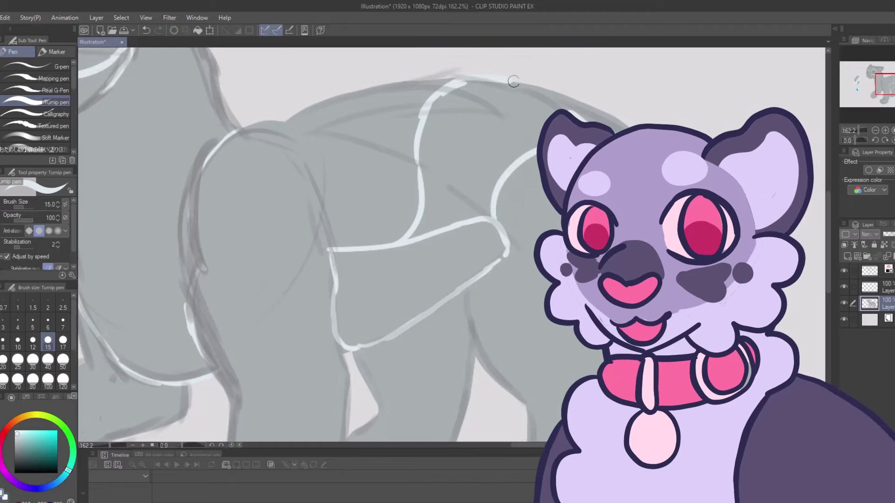
pyautogui.moveTo(886, 84); pyautogui.dragTo(891, 93)
pyautogui.moveTo(539, 291); pyautogui.dragTo(454, 378)
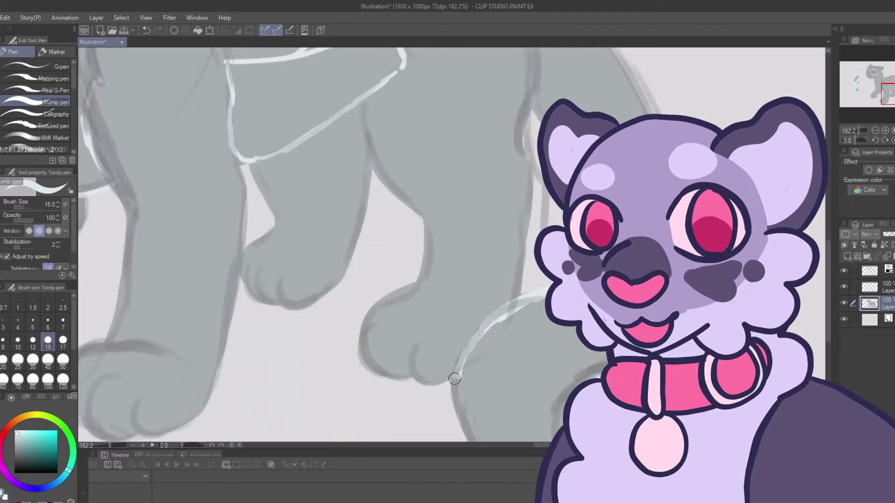
# Step: Fill the outlined brow, muzzle, chest and flank markings with pale blue-white, with the sketch hidden
pyautogui.press('g')
pyautogui.click(864, 84)
pyautogui.scroll(-4, 864, 85)
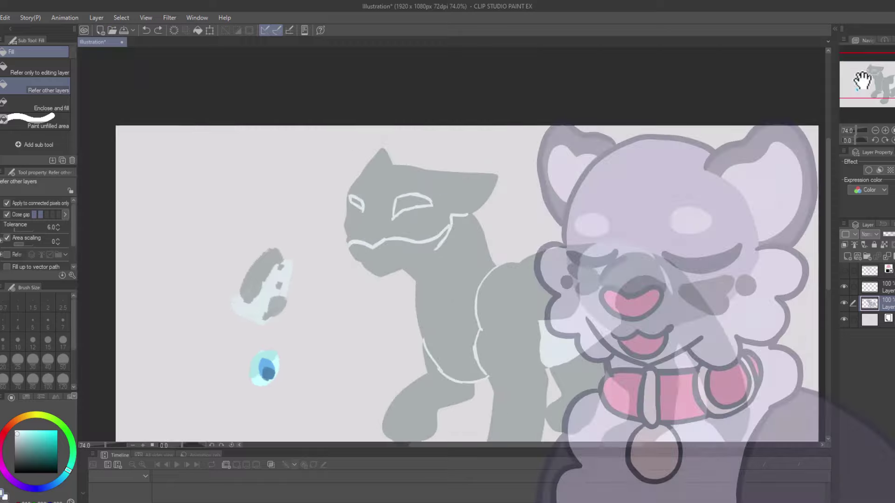
pyautogui.scroll(5, 373, 140)
pyautogui.click(280, 289)
pyautogui.click(322, 124)
pyautogui.click(154, 116)
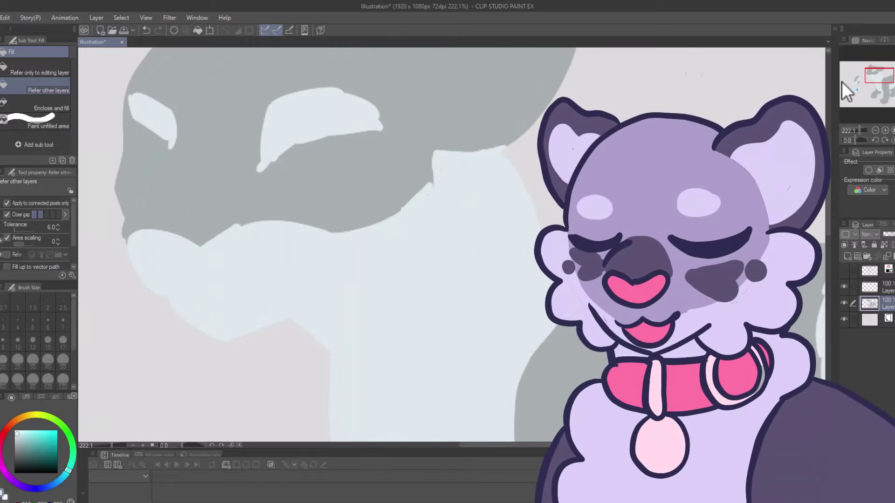
# Step: Draw grey scalloped fur stripes inside the pale patch on the cat's back and flank
pyautogui.click(887, 83)
pyautogui.press('p')
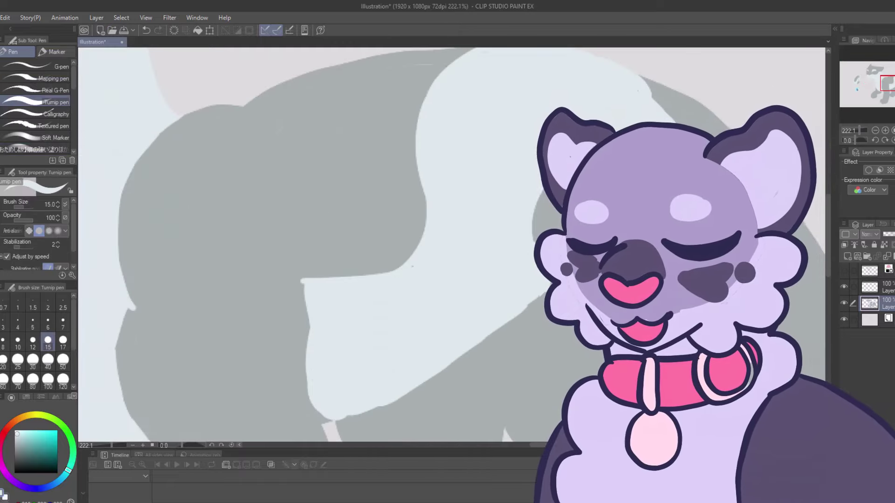
pyautogui.moveTo(427, 219)
pyautogui.mouseDown()
pyautogui.moveTo(485, 135)
pyautogui.moveTo(469, 148)
pyautogui.mouseUp()
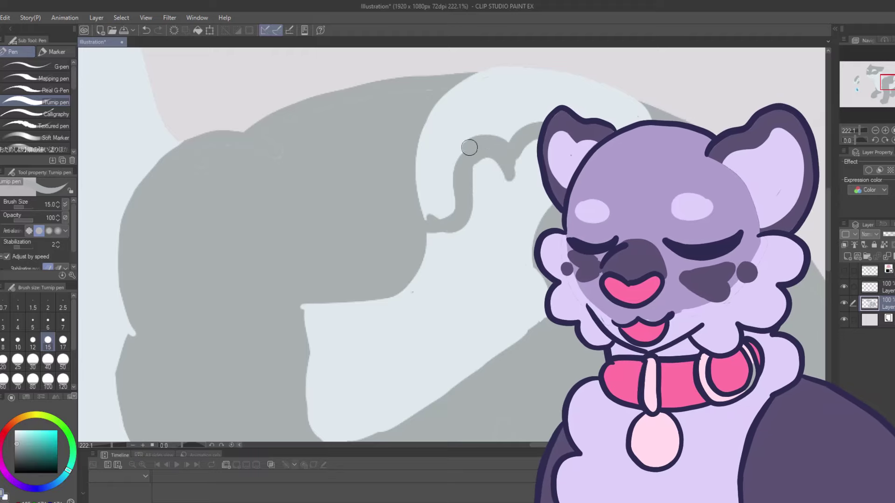
pyautogui.moveTo(410, 356)
pyautogui.mouseDown()
pyautogui.moveTo(482, 350)
pyautogui.moveTo(499, 334)
pyautogui.mouseUp()
pyautogui.moveTo(513, 140); pyautogui.dragTo(576, 149)
pyautogui.moveTo(438, 321); pyautogui.dragTo(380, 364)
pyautogui.moveTo(343, 396); pyautogui.dragTo(403, 393)
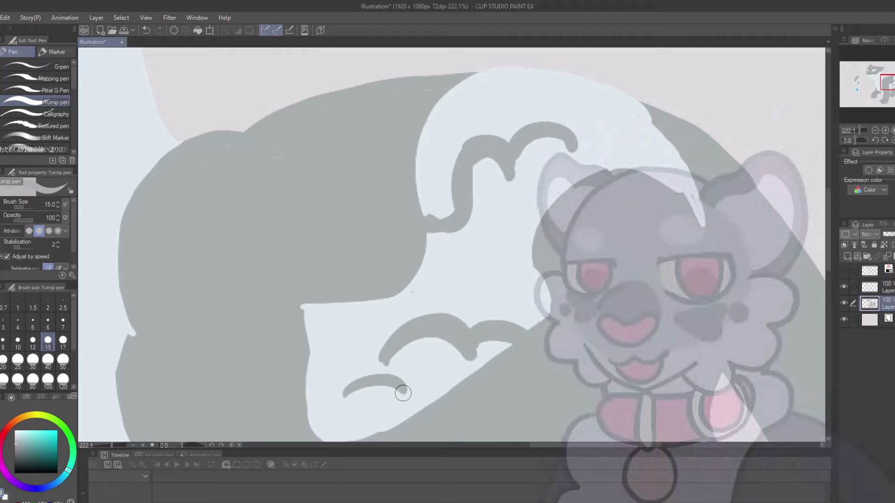
# Step: Outline darker grey patches on the shoulder, haunch and hind leg, and draw scalloped stripes around them
pyautogui.moveTo(863, 130); pyautogui.dragTo(857, 128)
pyautogui.moveTo(869, 86); pyautogui.dragTo(862, 70)
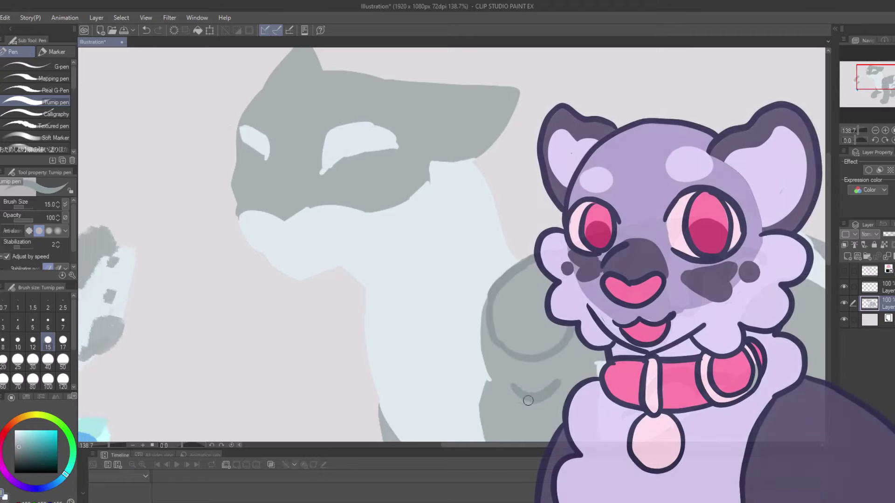
pyautogui.moveTo(872, 77); pyautogui.dragTo(882, 89)
pyautogui.click(844, 271)
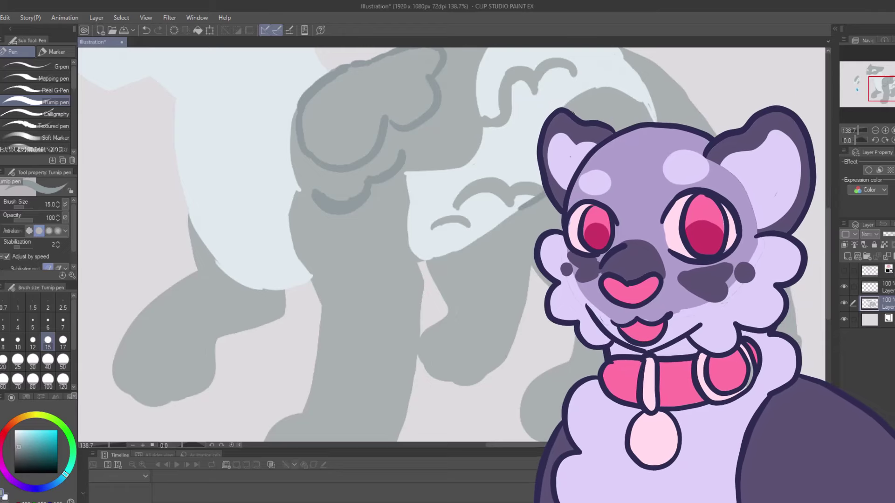
pyautogui.hotkey('ctrl', 'z')
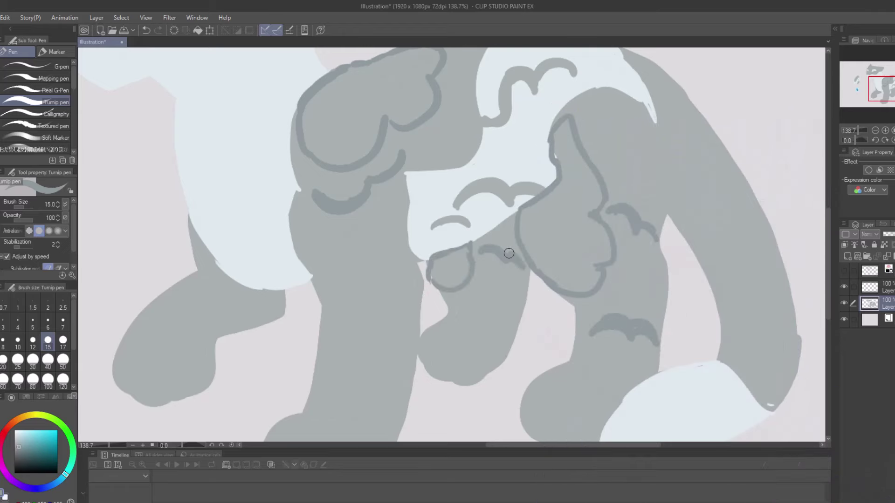
# Step: Outline darker grey patches on the ears and nose bridge, and fill the outlined head and body patches
pyautogui.click(870, 73)
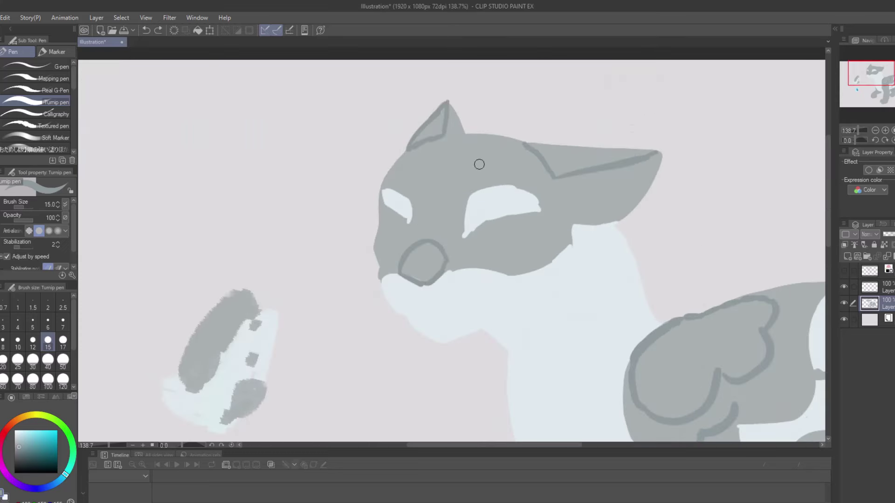
pyautogui.click(870, 77)
pyautogui.press('g')
pyautogui.moveTo(876, 91); pyautogui.dragTo(888, 93)
# Step: Outline a pale patch at the base of the tail and draw pale curved stripes below it
pyautogui.press('p')
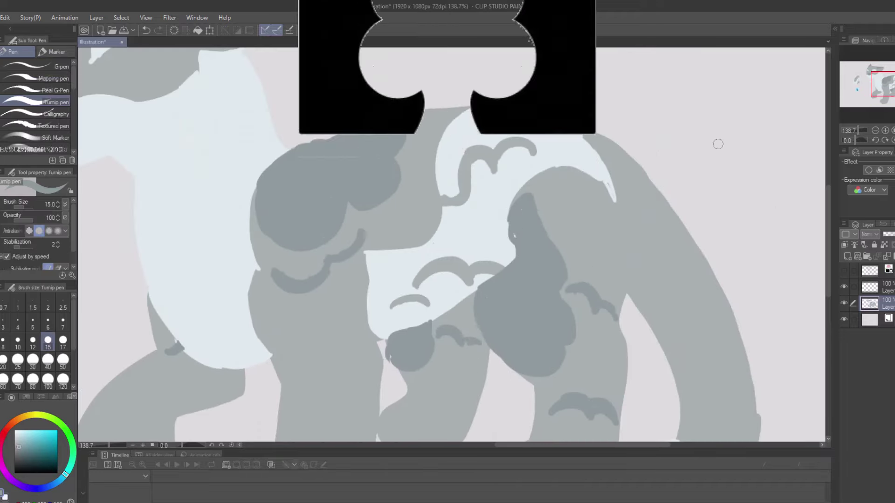
pyautogui.moveTo(667, 282); pyautogui.dragTo(700, 258)
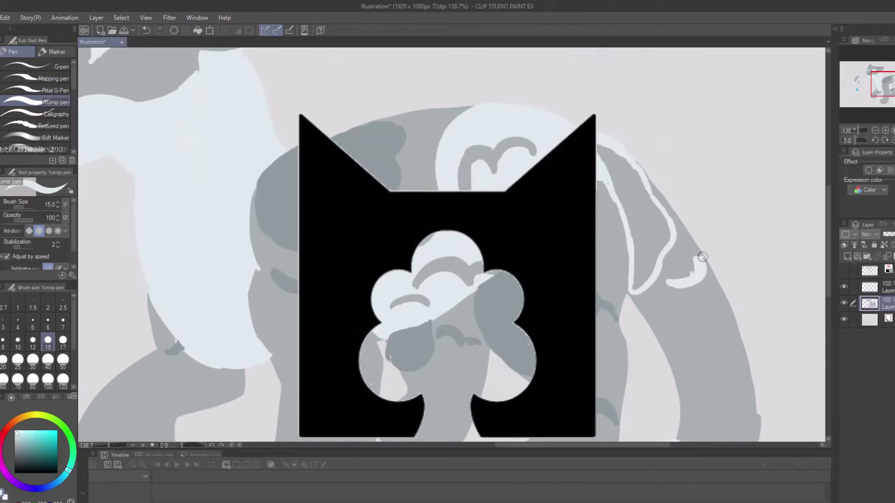
pyautogui.moveTo(669, 324); pyautogui.dragTo(691, 318)
pyautogui.scroll(-2, 452, 245)
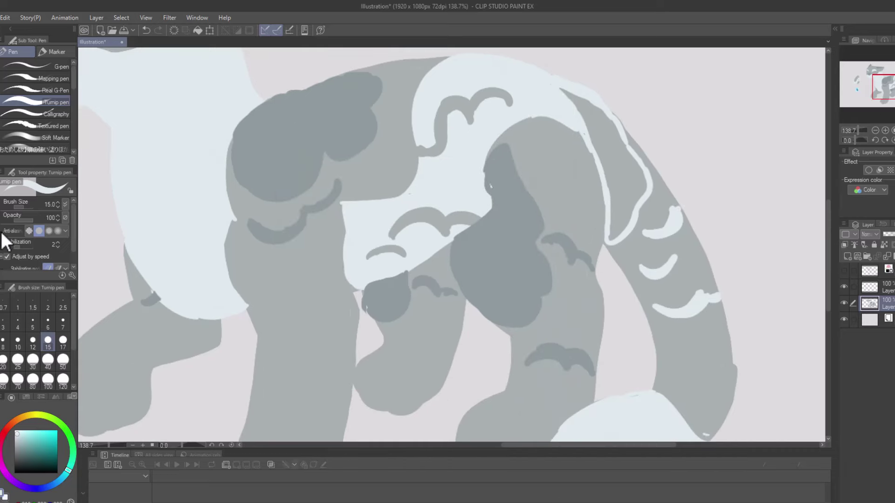
# Step: Fill the tail-base patch pale and the tail tip dark grey, and draw a dark stripe above the tip
pyautogui.press('g')
pyautogui.scroll(-5, 670, 310)
pyautogui.click(670, 310)
pyautogui.press('p')
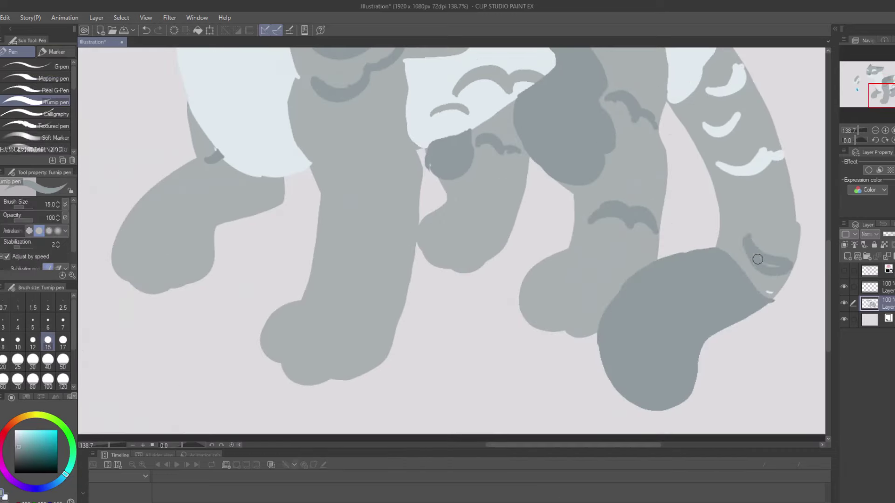
# Step: Outline the upper edges of the cat's four paws and fill the paws with pale blue-white
pyautogui.scroll(2, 751, 242)
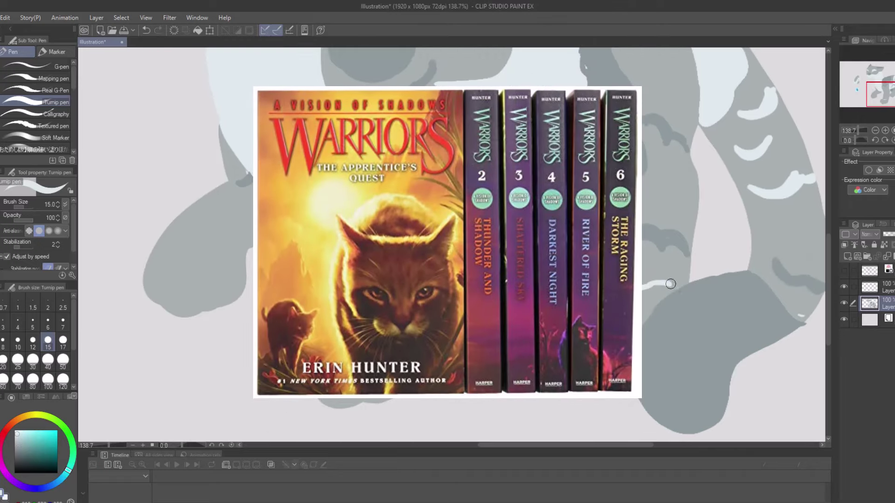
pyautogui.press('g')
pyautogui.click(152, 247)
pyautogui.click(606, 295)
pyautogui.press('p')
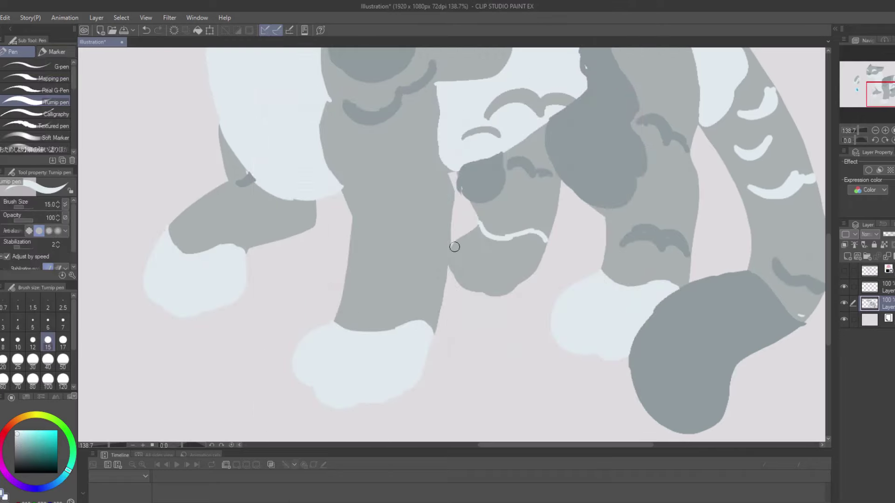
pyautogui.press('g')
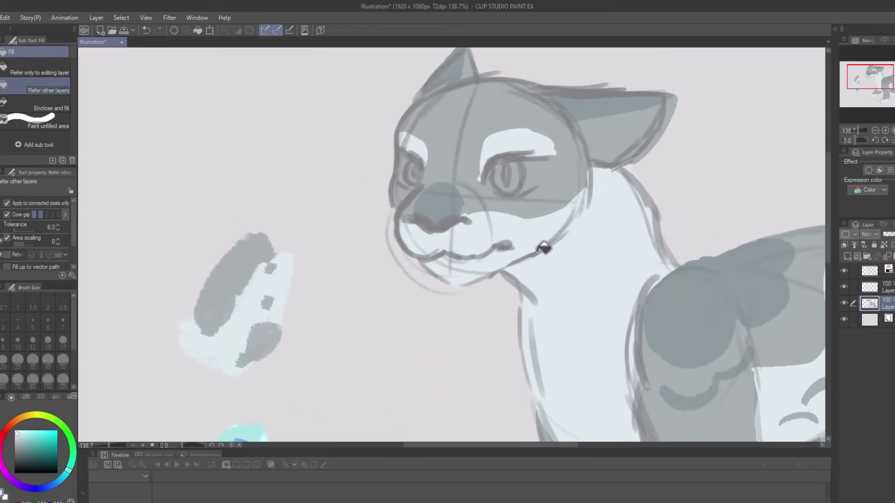
pyautogui.click(342, 348)
# Step: Outline both eyes in pale cyan along the sketch and fill them with the same colour
pyautogui.scroll(3, 842, 134)
pyautogui.press('p')
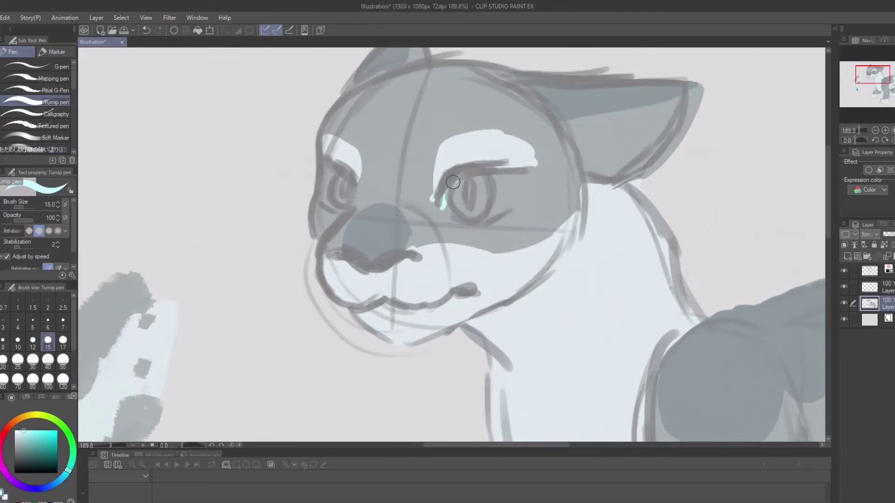
pyautogui.press('g')
pyautogui.click(336, 189)
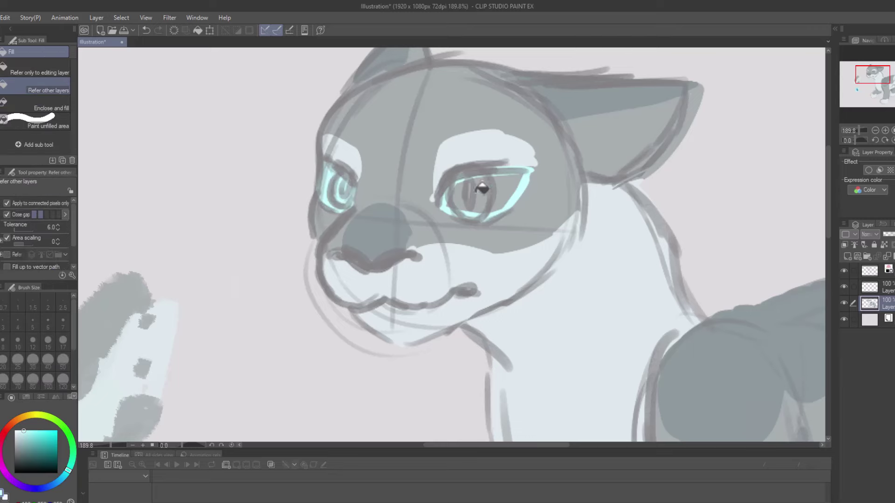
pyautogui.click(482, 194)
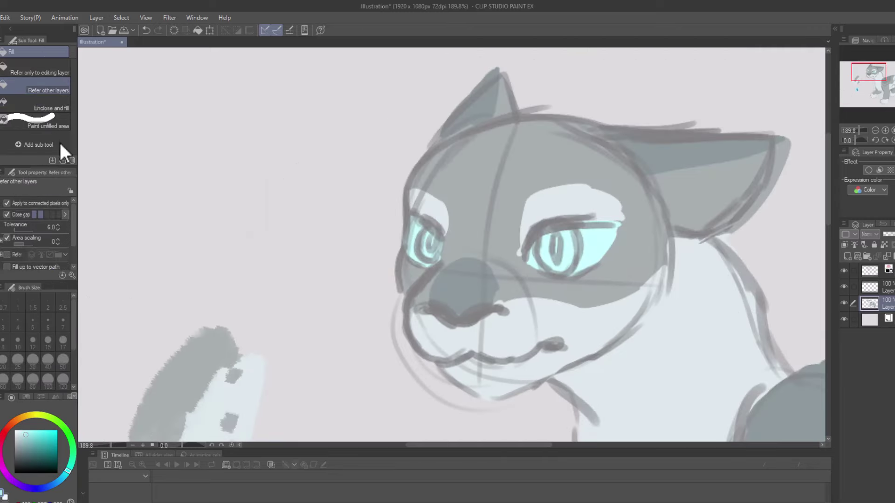
# Step: Shade the upper part of both eyes with a darker cyan
pyautogui.press('p')
pyautogui.moveTo(543, 252); pyautogui.dragTo(602, 232)
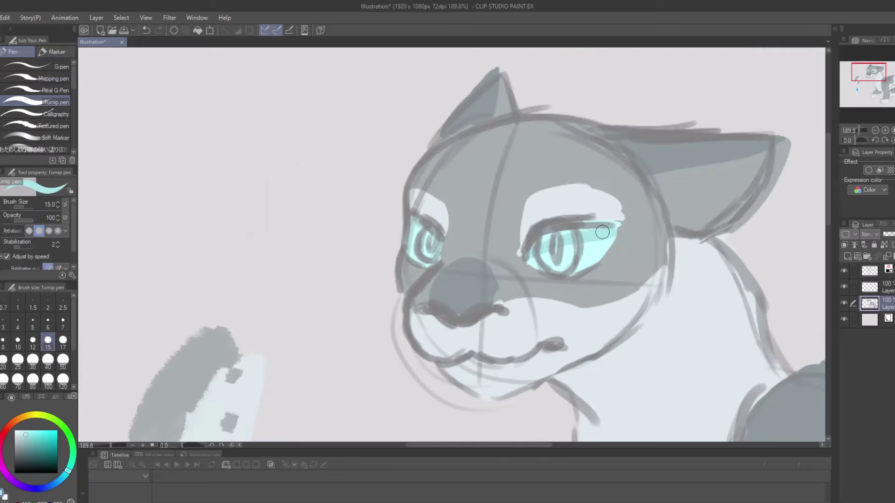
pyautogui.moveTo(416, 231); pyautogui.dragTo(532, 77)
# Step: Paint blue irises in both eyes with a darker blue lower area
pyautogui.click(57, 483)
pyautogui.click(39, 434)
pyautogui.moveTo(690, 82); pyautogui.dragTo(749, 112)
pyautogui.moveTo(740, 137)
pyautogui.mouseDown()
pyautogui.moveTo(749, 110)
pyautogui.moveTo(543, 239)
pyautogui.mouseUp()
# Step: Outline the inner ears and nose in muted pinkish red, fill them, and hide the sketch
pyautogui.click(6, 429)
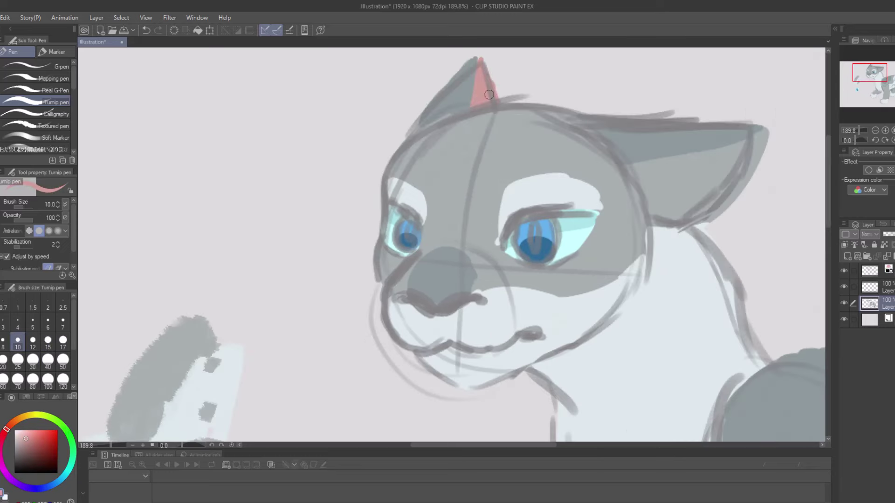
pyautogui.moveTo(627, 166); pyautogui.dragTo(701, 219)
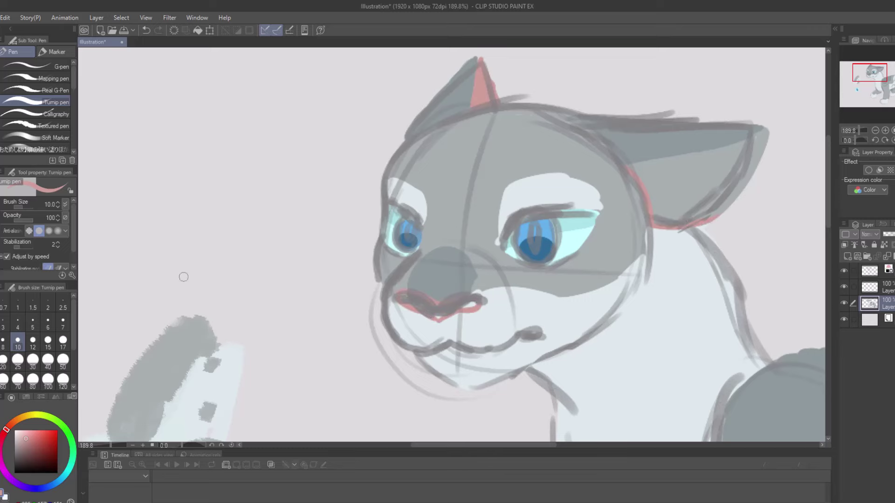
pyautogui.press('g')
pyautogui.hotkey('ctrl', 'h')
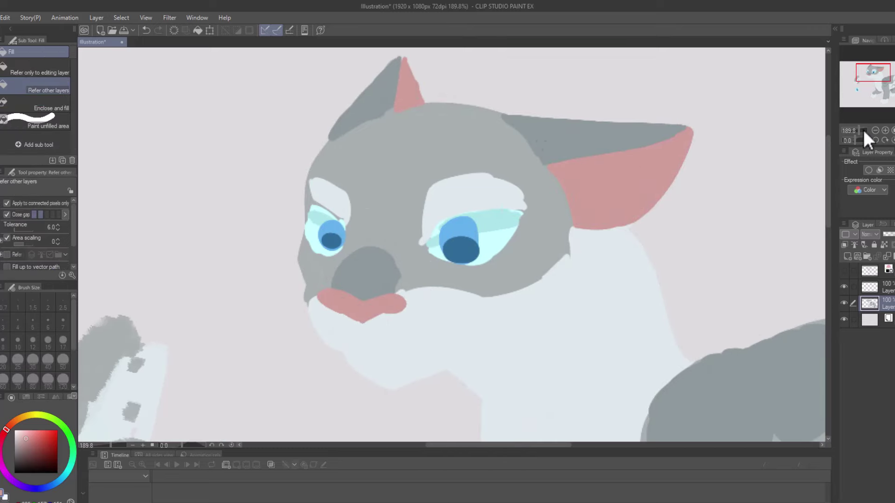
# Step: Recolour the mid-grey fur on the head, body, legs and tail with a lighter grey
pyautogui.moveTo(862, 131); pyautogui.dragTo(857, 131)
pyautogui.keyDown('alt'); pyautogui.click(633, 253); pyautogui.keyUp('alt')
pyautogui.click(434, 126)
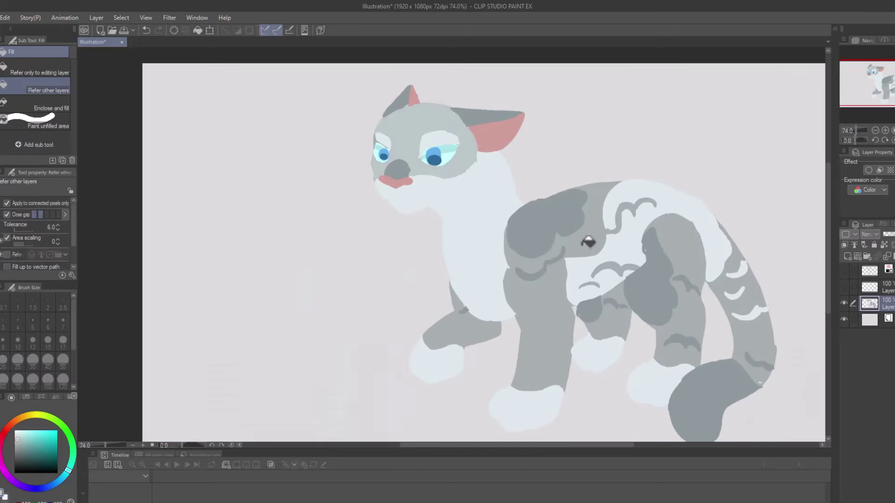
pyautogui.click(589, 239)
pyautogui.click(493, 322)
pyautogui.click(690, 237)
pyautogui.click(621, 309)
pyautogui.click(732, 280)
# Step: Fill the fur on the head, body, legs and tail with a very pale blue
pyautogui.keyDown('alt'); pyautogui.click(466, 219); pyautogui.keyUp('alt')
pyautogui.click(420, 140)
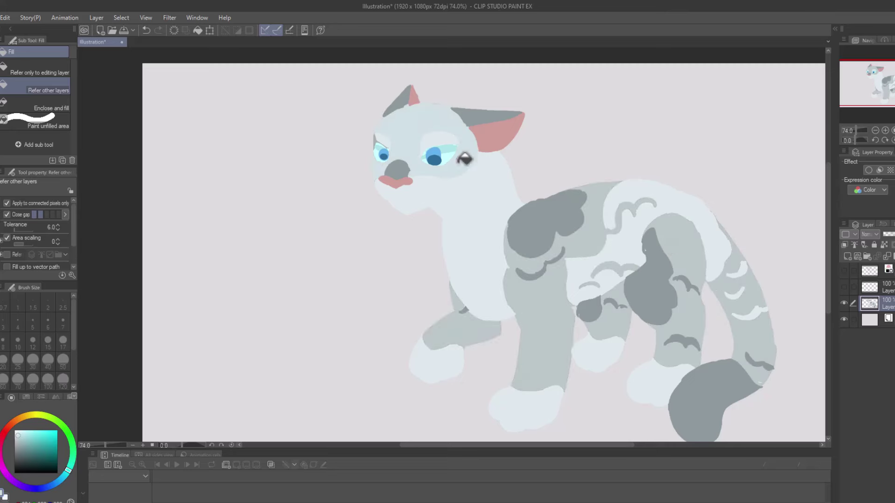
pyautogui.click(536, 327)
pyautogui.click(448, 336)
pyautogui.click(602, 308)
pyautogui.click(672, 280)
pyautogui.click(746, 303)
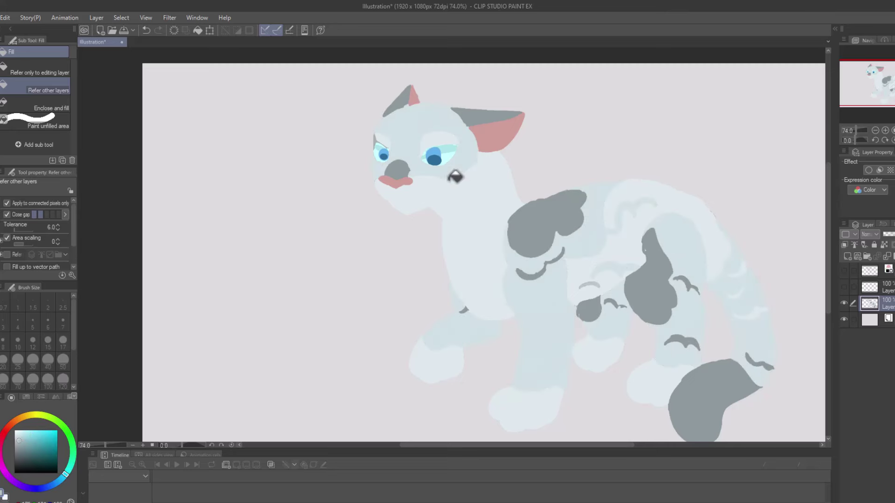
# Step: Refill the dark markings on the muzzle, ears, shoulder, thigh, belly, leg stripes and tail tip with a lighter blue-grey
pyautogui.click(396, 170)
pyautogui.click(401, 100)
pyautogui.click(485, 114)
pyautogui.click(545, 217)
pyautogui.click(648, 275)
pyautogui.click(589, 308)
pyautogui.click(699, 401)
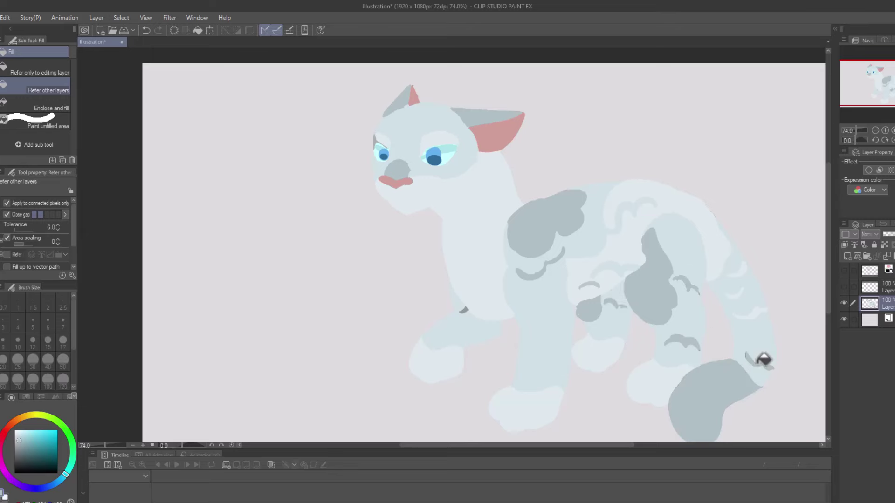
# Step: Paint a blue shadow over the head with the scratchy pen at size 120 on a new Multiply layer at 25% opacity
pyautogui.click(884, 140)
pyautogui.click(885, 140)
pyautogui.scroll(5, 410, 93)
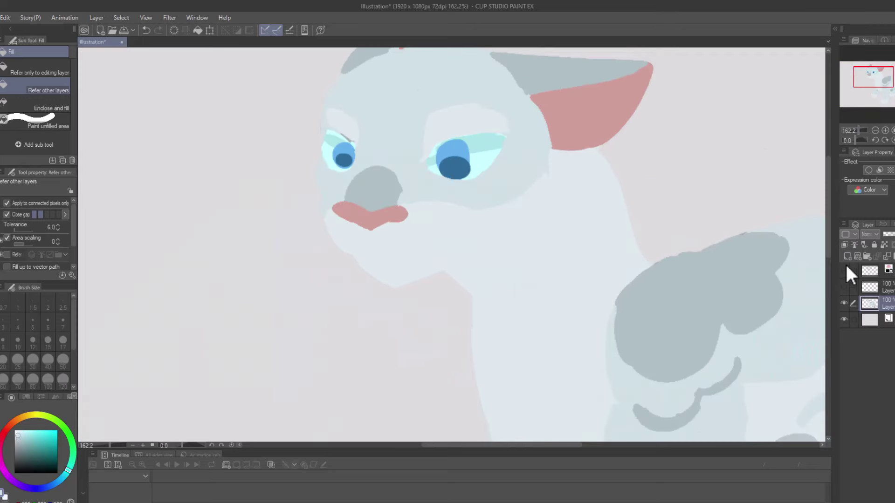
pyautogui.press('p')
pyautogui.moveTo(470, 135)
pyautogui.mouseDown()
pyautogui.moveTo(386, 153)
pyautogui.moveTo(429, 194)
pyautogui.moveTo(560, 163)
pyautogui.mouseUp()
pyautogui.click(870, 234)
pyautogui.click(888, 247)
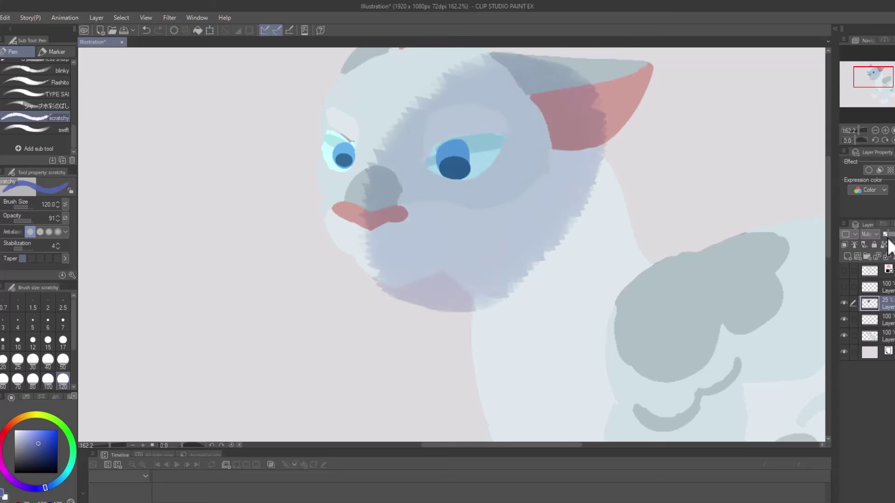
# Step: Try shading the cheek, jaw and brow with the scratchy pen on the layer below the head shadow
pyautogui.click(875, 325)
pyautogui.moveTo(410, 273)
pyautogui.mouseDown()
pyautogui.moveTo(541, 189)
pyautogui.moveTo(455, 225)
pyautogui.moveTo(497, 180)
pyautogui.moveTo(484, 88)
pyautogui.moveTo(538, 129)
pyautogui.mouseUp()
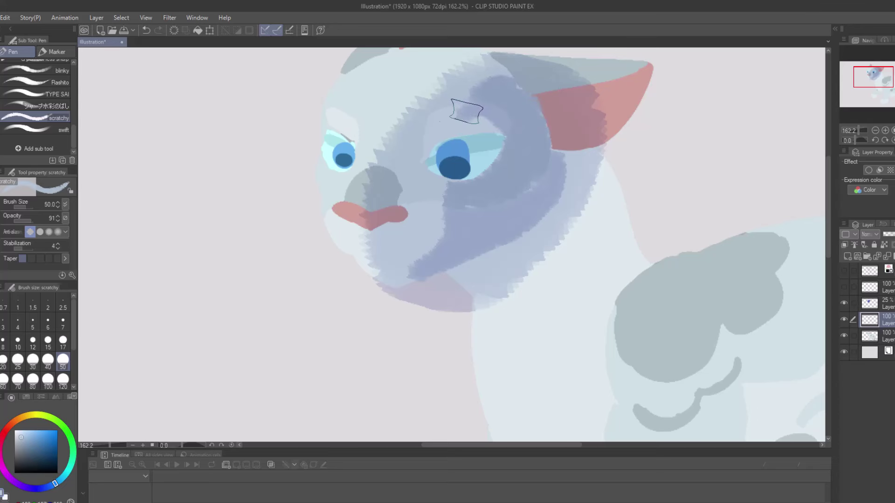
pyautogui.moveTo(467, 111); pyautogui.dragTo(494, 122)
pyautogui.click(843, 303)
pyautogui.click(844, 303)
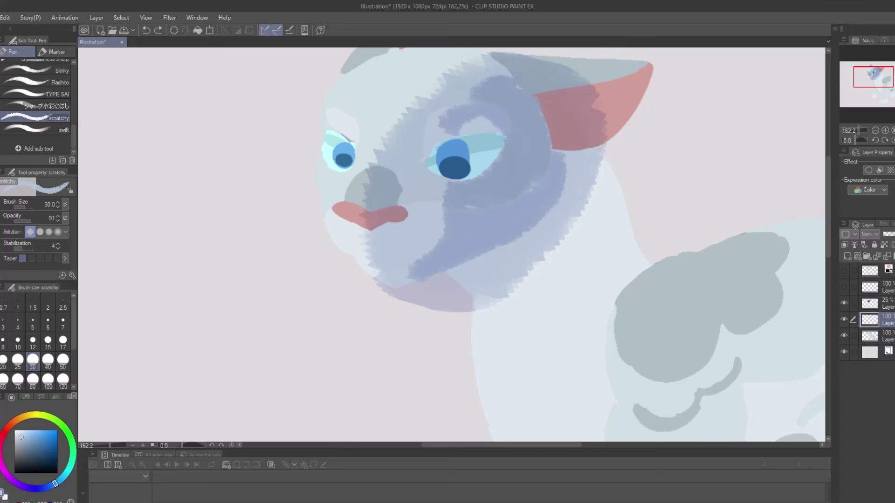
# Step: Outline and fill a blue shadow along the muzzle and jaw with the swift pen, and shade the neck and chest
pyautogui.click(59, 129)
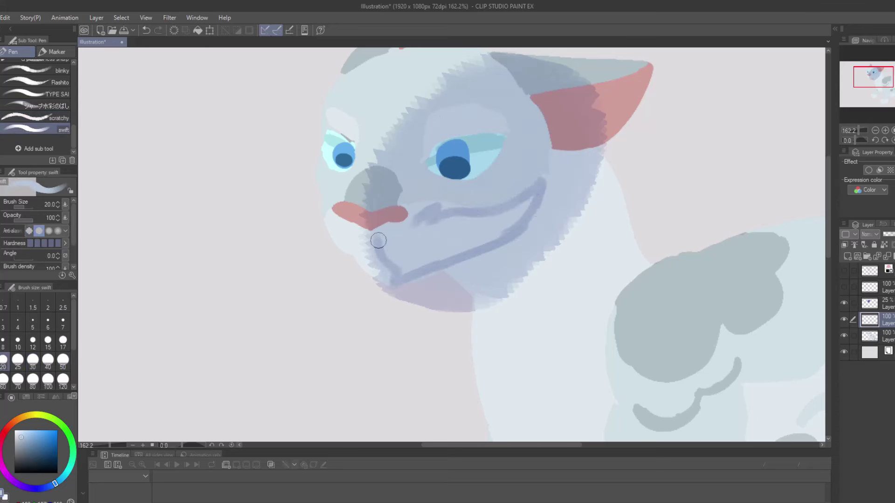
pyautogui.moveTo(398, 229); pyautogui.dragTo(515, 212)
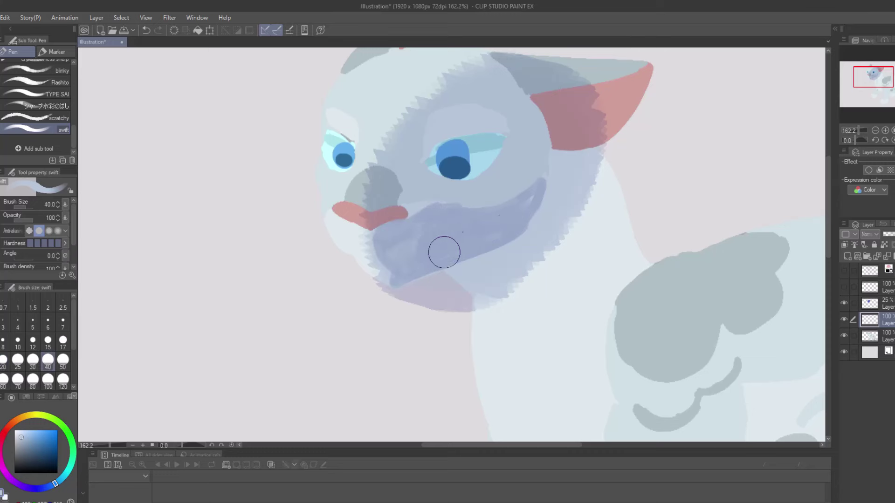
pyautogui.moveTo(503, 251); pyautogui.dragTo(548, 427)
pyautogui.moveTo(578, 155); pyautogui.dragTo(560, 130)
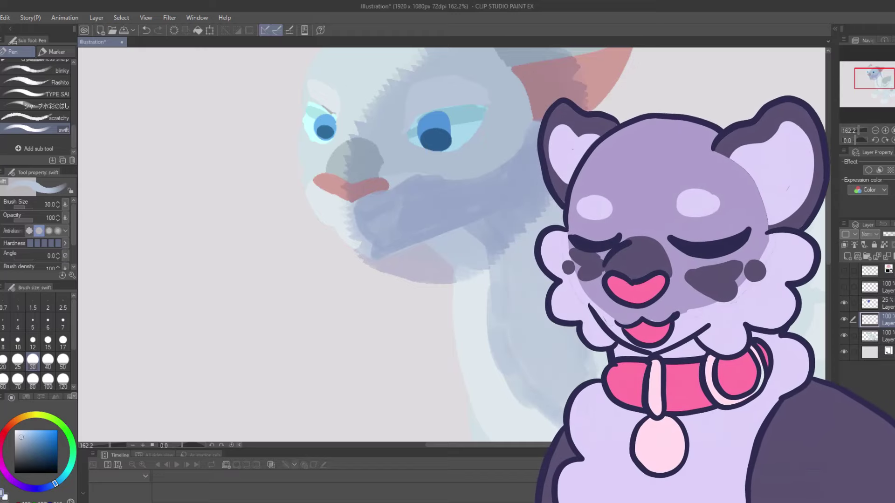
# Step: Shade around the near eye, brow and near ear, and add a deeper blue shadow behind the cheek
pyautogui.moveTo(436, 112)
pyautogui.mouseDown()
pyautogui.moveTo(429, 90)
pyautogui.moveTo(448, 84)
pyautogui.moveTo(504, 124)
pyautogui.mouseUp()
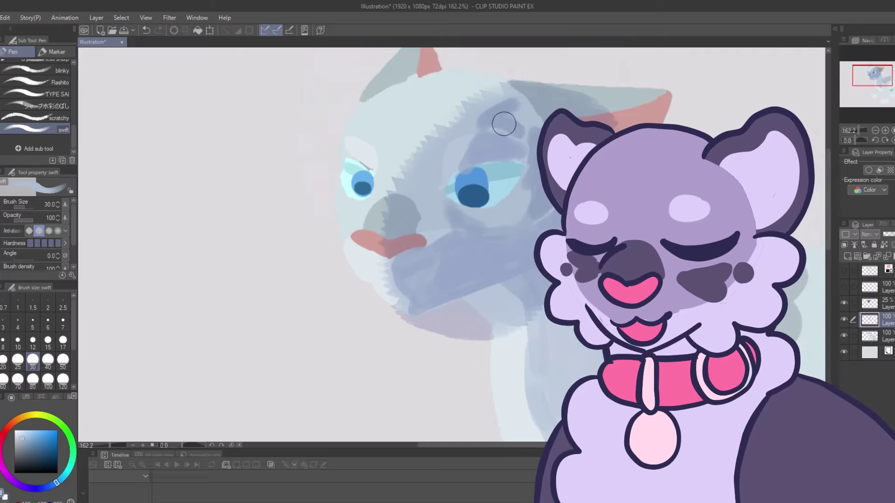
pyautogui.press('[')
pyautogui.press('[')
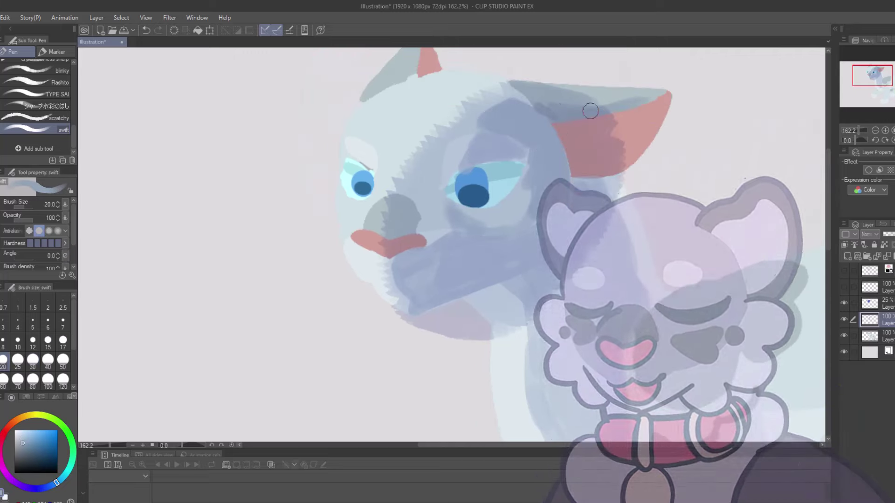
pyautogui.keyDown('alt'); pyautogui.click(556, 125); pyautogui.keyUp('alt')
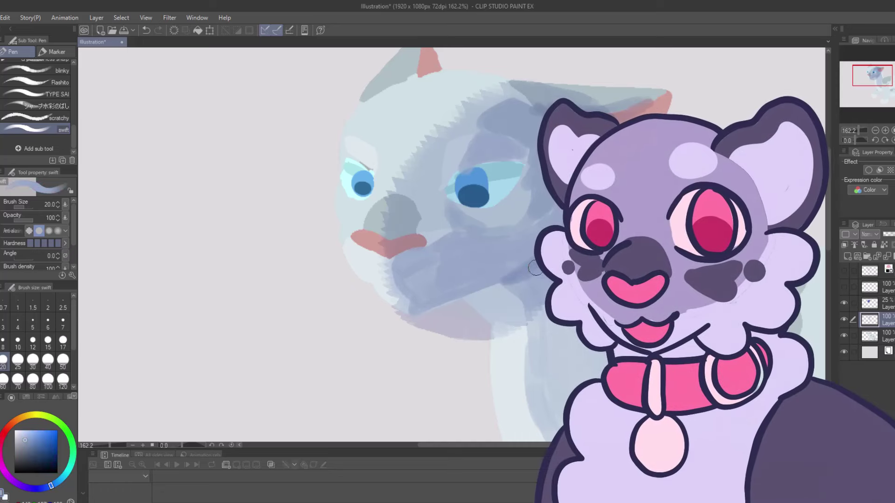
pyautogui.moveTo(606, 371); pyautogui.dragTo(391, 215)
# Step: Shade the belly, the far hind paw, and the far front leg and paw in pale blue
pyautogui.keyDown('alt'); pyautogui.click(391, 214); pyautogui.keyUp('alt')
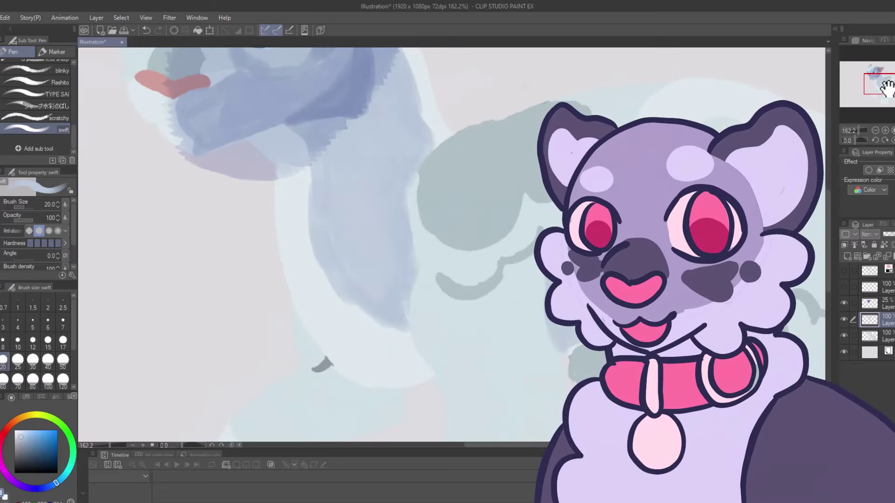
pyautogui.moveTo(887, 86)
pyautogui.mouseDown()
pyautogui.moveTo(881, 77)
pyautogui.moveTo(887, 90)
pyautogui.mouseUp()
pyautogui.press('[')
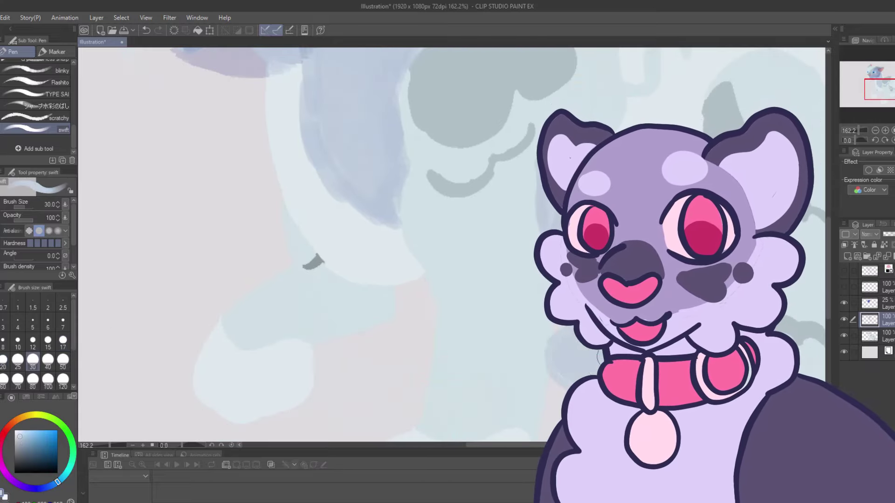
pyautogui.moveTo(276, 404)
pyautogui.mouseDown()
pyautogui.moveTo(240, 371)
pyautogui.moveTo(295, 355)
pyautogui.mouseUp()
pyautogui.moveTo(881, 90)
pyautogui.mouseDown()
pyautogui.moveTo(879, 75)
pyautogui.moveTo(879, 93)
pyautogui.mouseUp()
pyautogui.moveTo(365, 339)
pyautogui.mouseDown()
pyautogui.moveTo(503, 282)
pyautogui.moveTo(443, 321)
pyautogui.mouseUp()
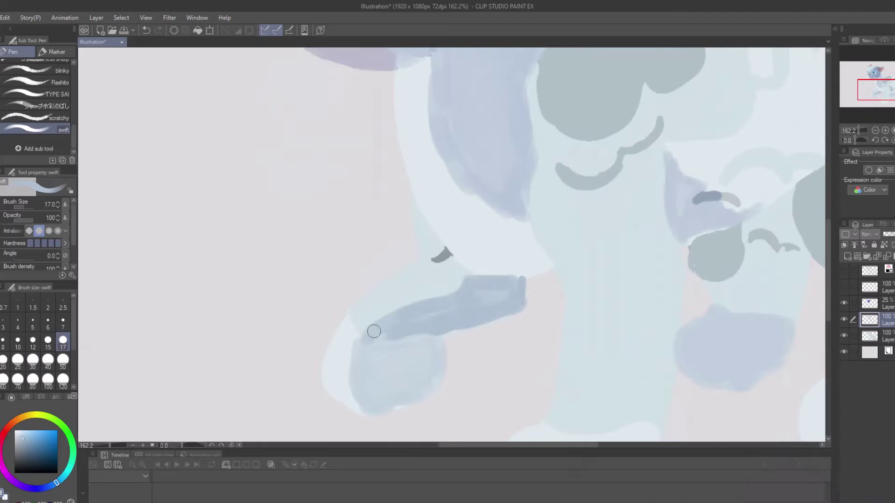
# Step: Fill the far hind leg with blue shading and shade the rear edge of the near front leg
pyautogui.moveTo(876, 90); pyautogui.dragTo(885, 89)
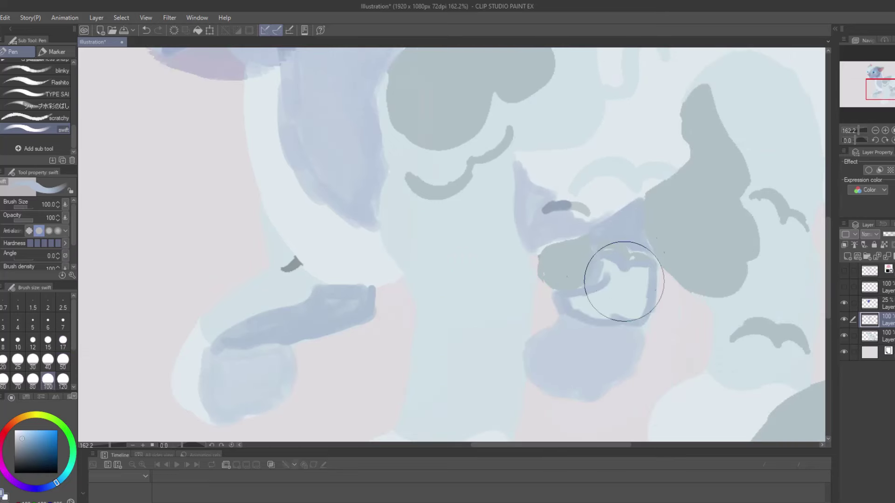
pyautogui.moveTo(603, 299); pyautogui.dragTo(631, 280)
pyautogui.moveTo(505, 235)
pyautogui.mouseDown()
pyautogui.moveTo(523, 150)
pyautogui.moveTo(519, 340)
pyautogui.moveTo(510, 345)
pyautogui.mouseUp()
# Step: Shade the near front paw and its toes in pale blue with the swift pen at sizes 17 and 40
pyautogui.click(63, 341)
pyautogui.moveTo(469, 371); pyautogui.dragTo(458, 392)
pyautogui.moveTo(457, 399); pyautogui.dragTo(484, 321)
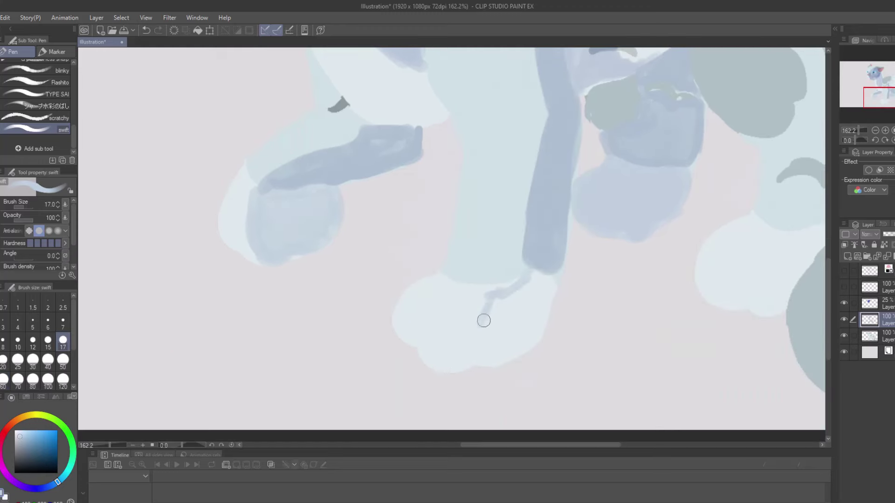
pyautogui.click(48, 360)
pyautogui.moveTo(539, 313)
pyautogui.mouseDown()
pyautogui.moveTo(504, 327)
pyautogui.moveTo(526, 325)
pyautogui.mouseUp()
# Step: Extend the blue shading up the rear edge of the near front leg to the shoulder
pyautogui.moveTo(527, 268)
pyautogui.mouseDown()
pyautogui.moveTo(404, 310)
pyautogui.moveTo(500, 428)
pyautogui.mouseUp()
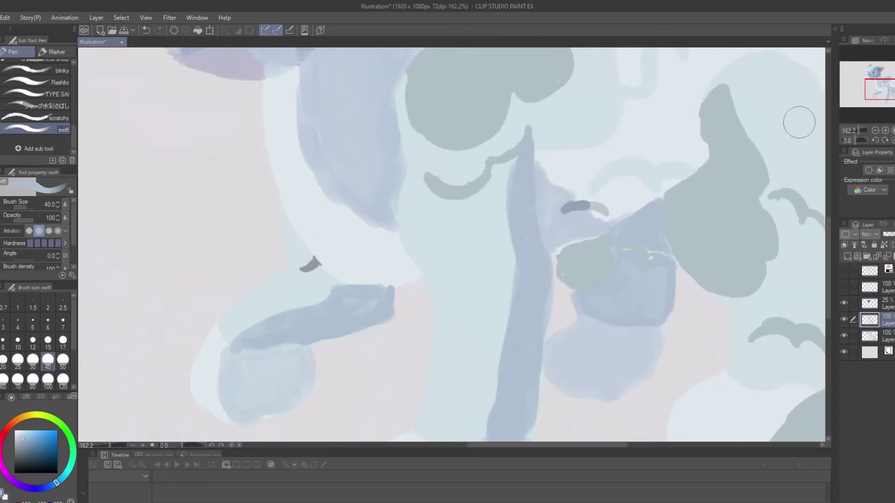
pyautogui.moveTo(501, 296); pyautogui.dragTo(514, 129)
pyautogui.moveTo(870, 89)
pyautogui.mouseDown()
pyautogui.moveTo(874, 106)
pyautogui.moveTo(870, 94)
pyautogui.mouseUp()
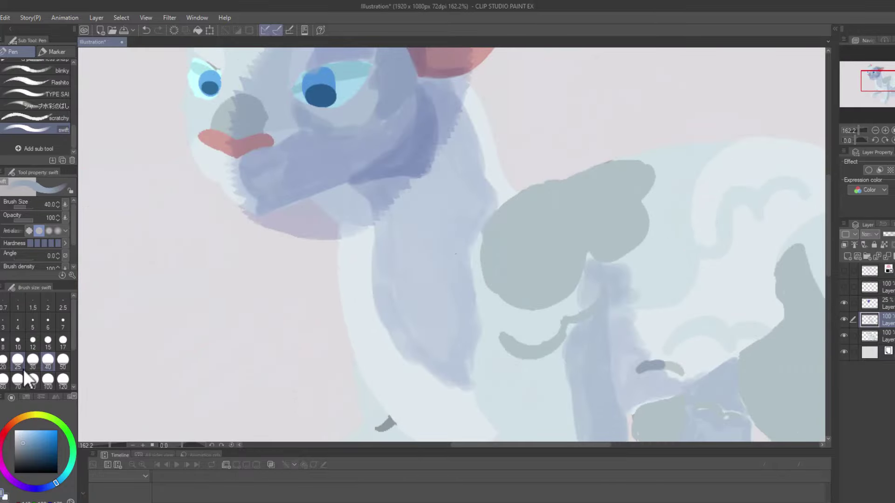
# Step: Shade the belly spot, nearby stripes and tail tip in darker blue-grey, outlining the tail tip at size 25 and filling at 100
pyautogui.moveTo(599, 274); pyautogui.dragTo(525, 85)
pyautogui.moveTo(563, 236)
pyautogui.mouseDown()
pyautogui.moveTo(623, 220)
pyautogui.moveTo(549, 326)
pyautogui.moveTo(704, 244)
pyautogui.moveTo(629, 305)
pyautogui.mouseUp()
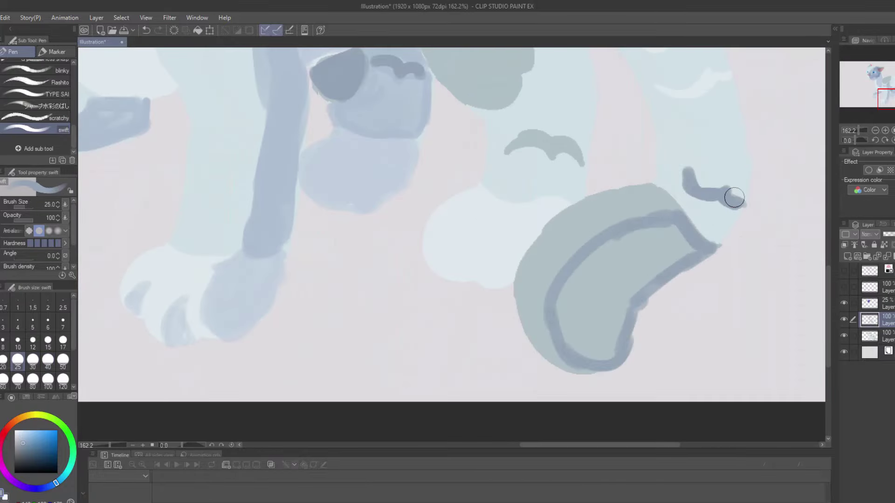
pyautogui.click(48, 379)
pyautogui.moveTo(531, 364)
pyautogui.mouseDown()
pyautogui.moveTo(574, 286)
pyautogui.moveTo(620, 261)
pyautogui.mouseUp()
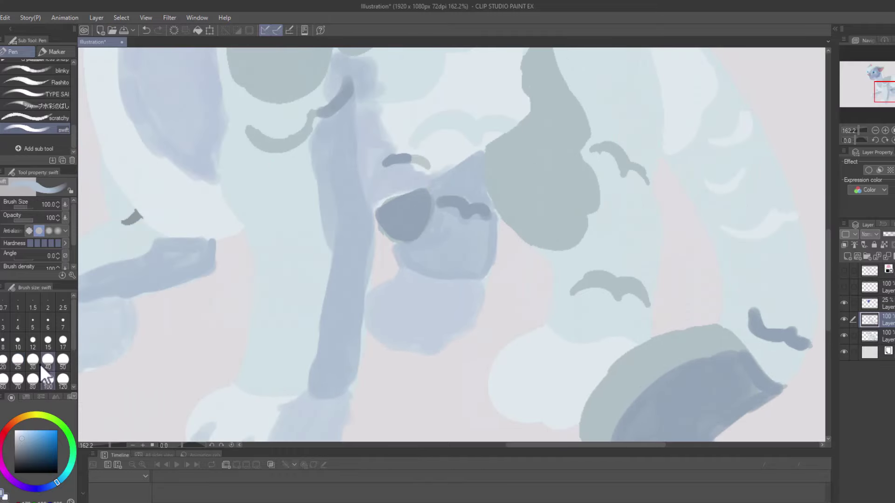
# Step: Shade the outer side of the tail up to its base in pale blue with the swift pen at size 30
pyautogui.click(33, 359)
pyautogui.moveTo(765, 176); pyautogui.dragTo(700, 157)
pyautogui.moveTo(689, 113); pyautogui.dragTo(718, 186)
pyautogui.moveTo(708, 213)
pyautogui.mouseDown()
pyautogui.moveTo(716, 288)
pyautogui.moveTo(703, 256)
pyautogui.moveTo(742, 276)
pyautogui.mouseUp()
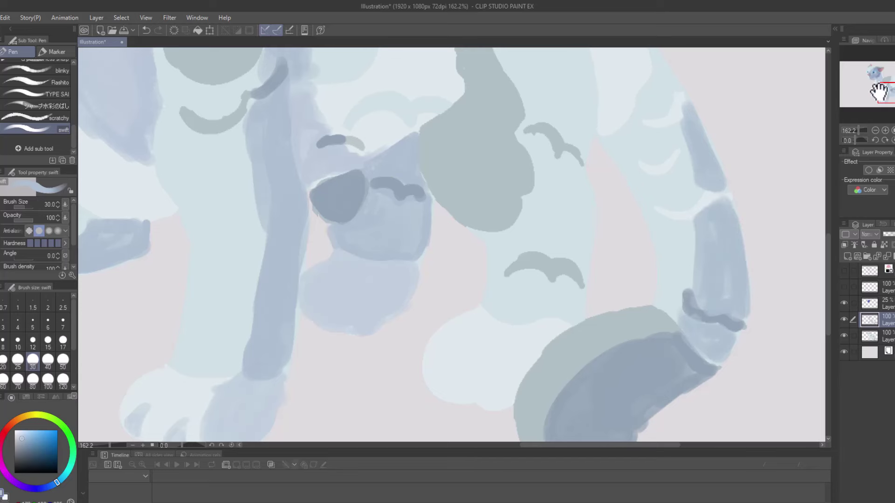
pyautogui.moveTo(879, 91); pyautogui.dragTo(872, 80)
pyautogui.moveTo(683, 142); pyautogui.dragTo(753, 239)
pyautogui.moveTo(880, 79); pyautogui.dragTo(887, 87)
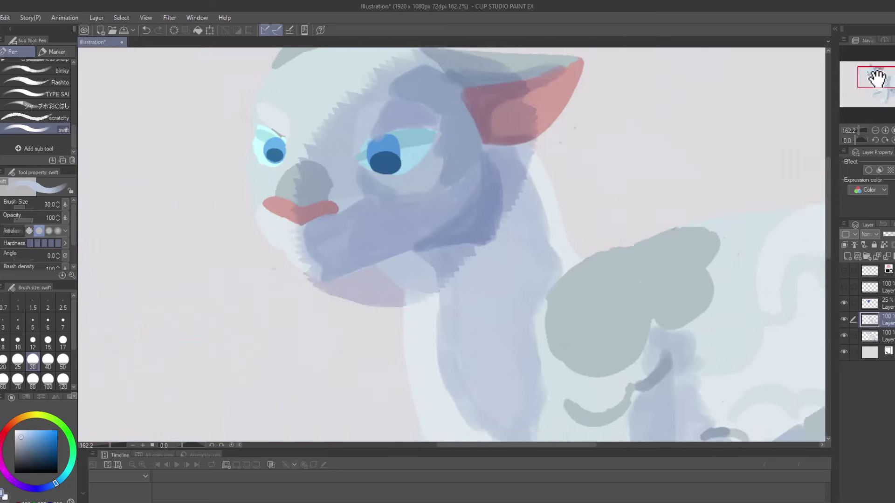
# Step: Add deeper blue shadows to the top of the belly spot and the inner edge of the tail tip at size 17
pyautogui.keyDown('alt'); pyautogui.click(661, 68); pyautogui.keyUp('alt')
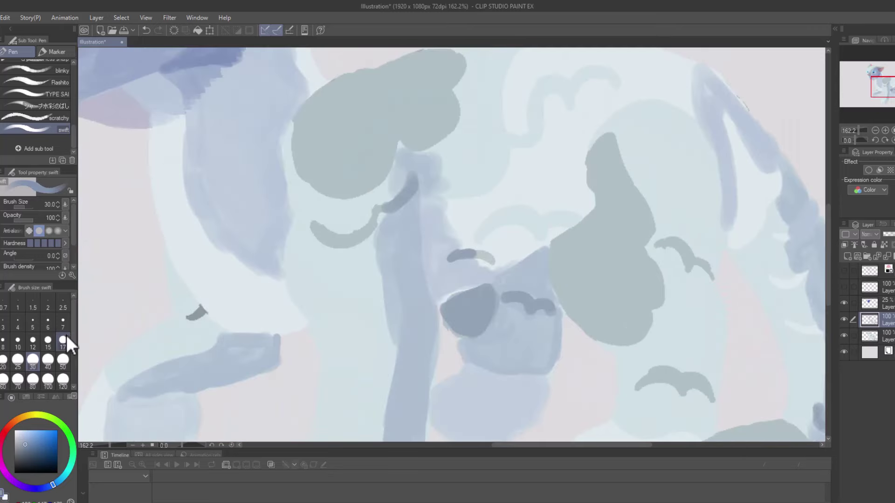
pyautogui.moveTo(875, 91); pyautogui.dragTo(887, 97)
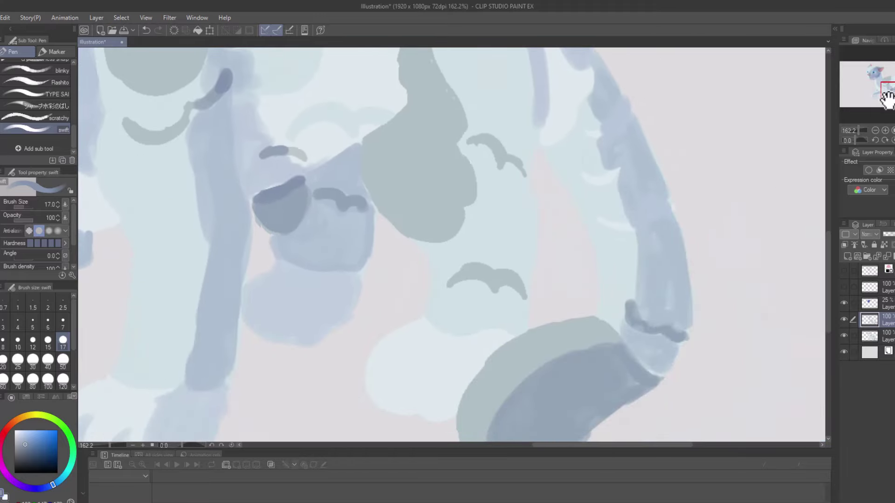
pyautogui.scroll(-5, 648, 331)
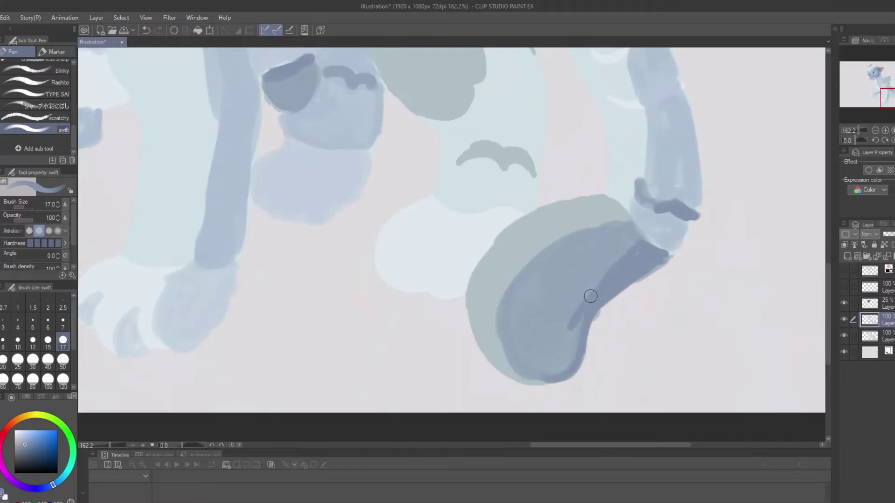
# Step: Shade the near hind paw's toes and the back of the near hind leg in pale blue, using sizes 17, 70 and 25
pyautogui.scroll(5, 729, 171)
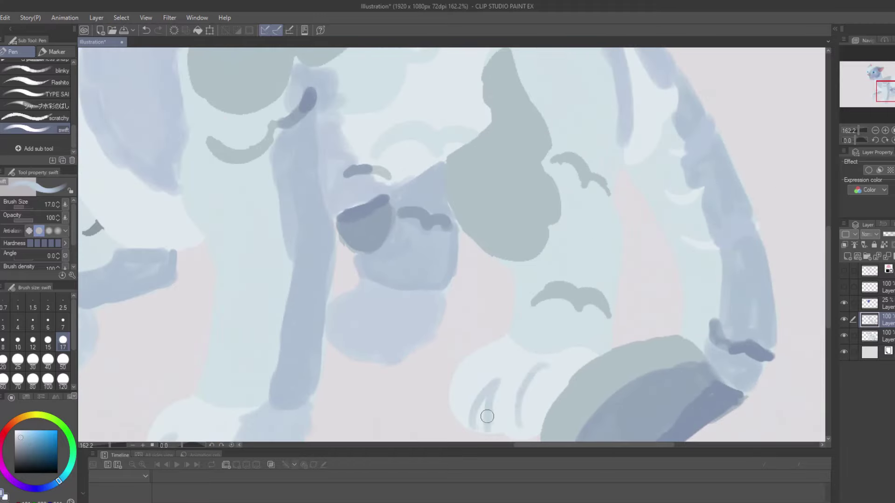
pyautogui.scroll(-3, 564, 363)
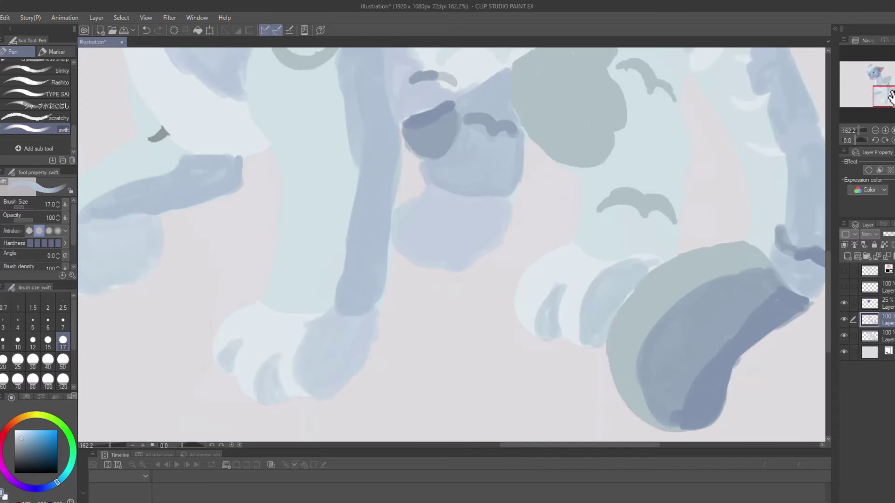
pyautogui.moveTo(890, 96); pyautogui.dragTo(894, 88)
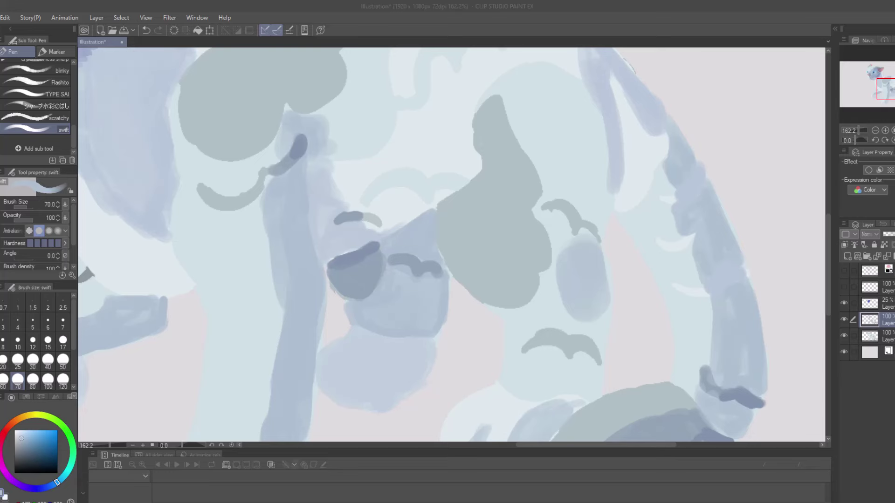
pyautogui.click(18, 360)
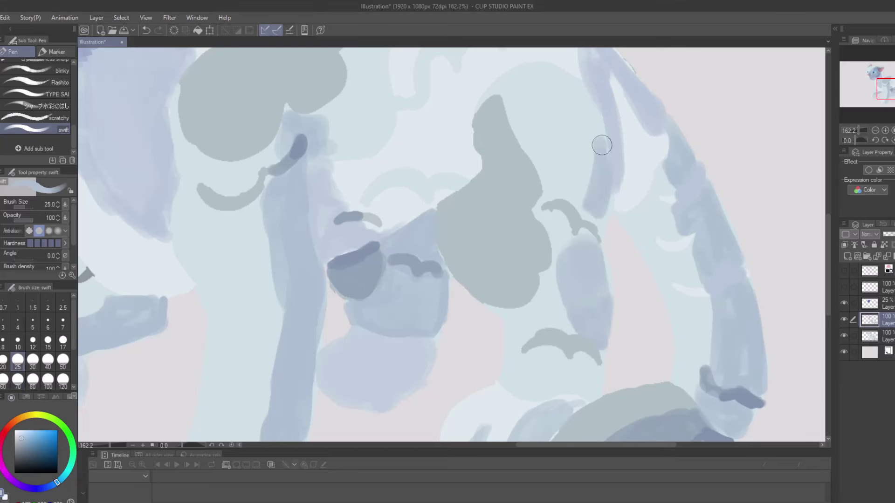
# Step: Darken the stripe ends and rear edge of the near hind leg in deeper blue at sizes 20 and 15
pyautogui.scroll(-3, 615, 191)
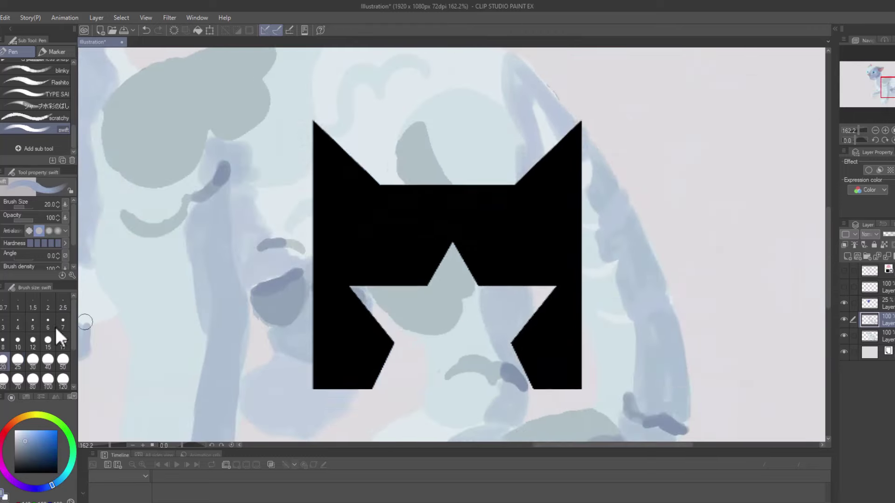
pyautogui.click(48, 340)
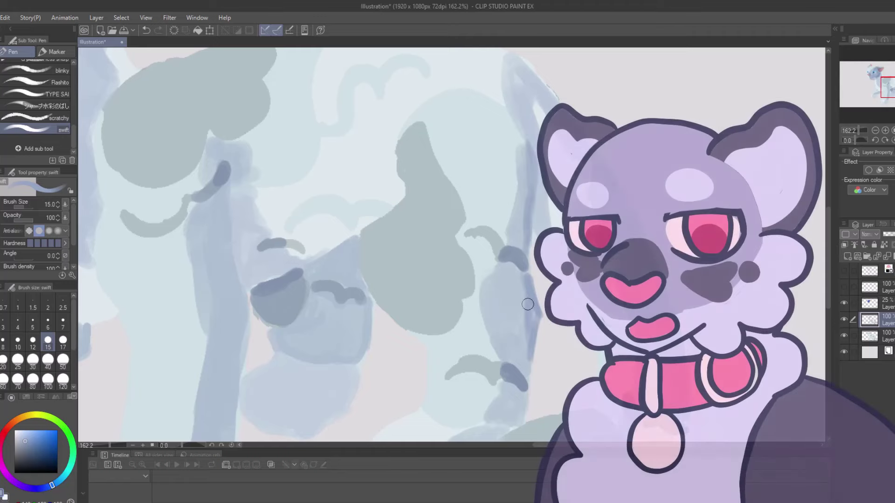
pyautogui.moveTo(528, 304); pyautogui.dragTo(611, 123)
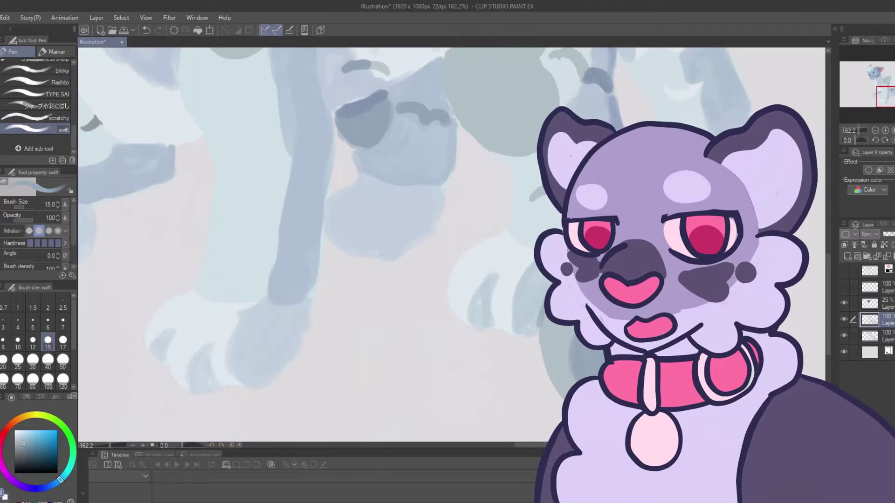
# Step: Darken the tail's lower stripe in deeper blue at size 15 and shade the front edge of the near hind leg's grey patch at size 25
pyautogui.moveTo(419, 187); pyautogui.dragTo(294, 303)
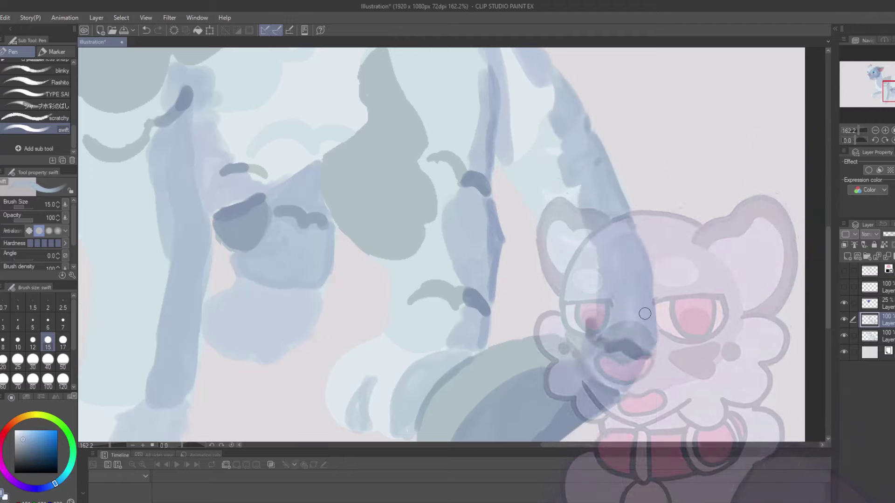
pyautogui.moveTo(645, 314); pyautogui.dragTo(821, 420)
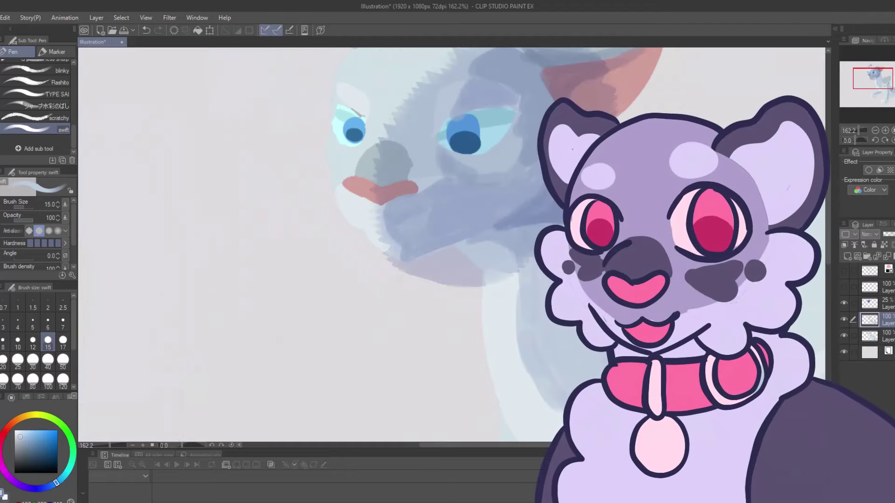
pyautogui.moveTo(867, 130); pyautogui.dragTo(861, 130)
pyautogui.click(63, 379)
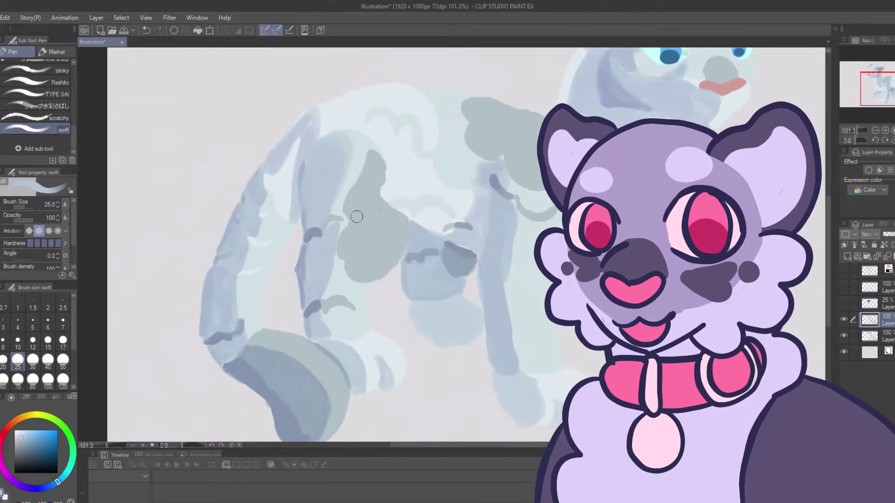
pyautogui.moveTo(399, 254)
pyautogui.mouseDown()
pyautogui.moveTo(390, 214)
pyautogui.moveTo(388, 258)
pyautogui.mouseUp()
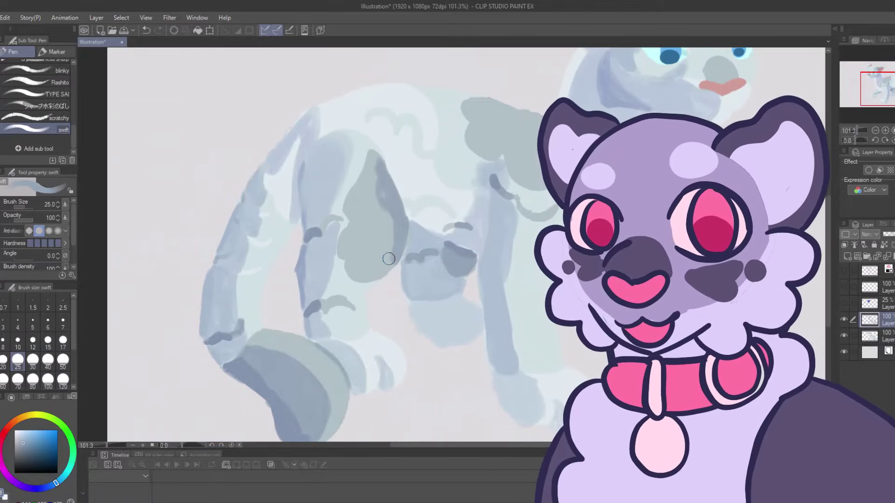
pyautogui.moveTo(384, 190); pyautogui.dragTo(440, 235)
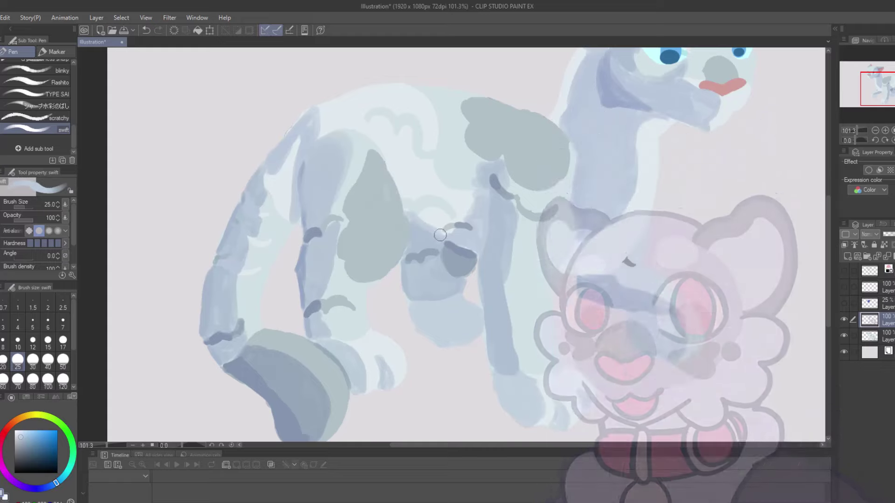
# Step: Add a deeper blue shadow along the rear and lower edge of the near front paw at size 17
pyautogui.click(884, 140)
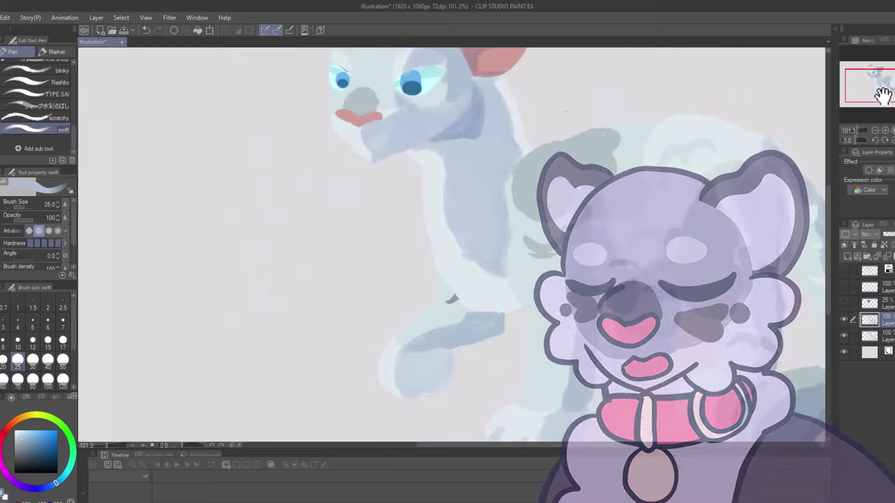
pyautogui.press('[')
pyautogui.press('[')
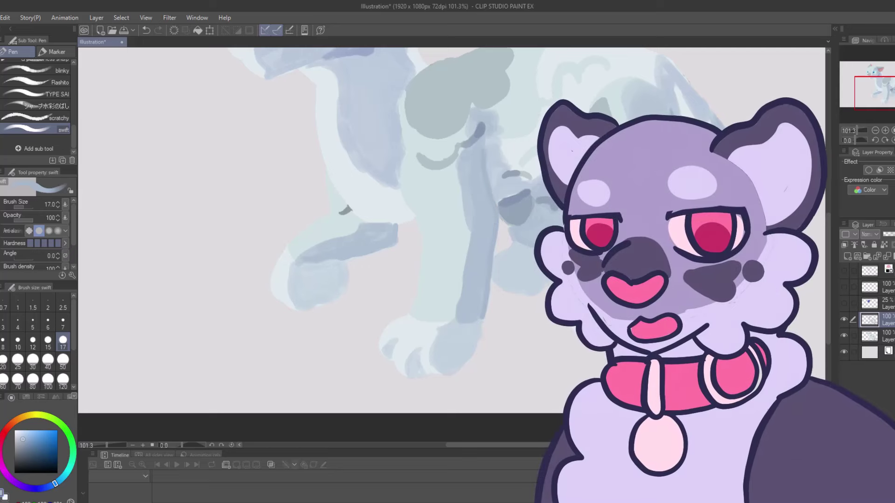
pyautogui.keyDown('alt'); pyautogui.click(473, 345); pyautogui.keyUp('alt')
pyautogui.keyDown('alt'); pyautogui.click(473, 345); pyautogui.keyUp('alt')
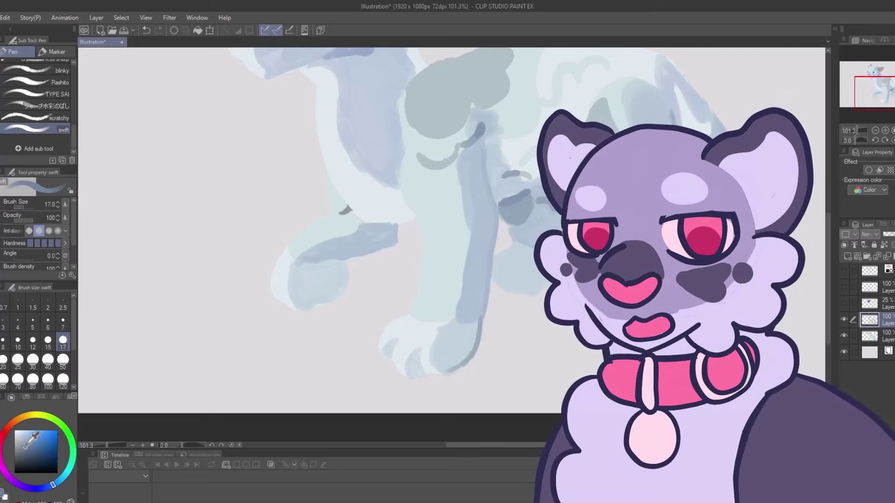
# Step: Paint a pale blue transition band down the near front leg beside its shadow with the swift pen at size 40
pyautogui.moveTo(877, 96); pyautogui.dragTo(871, 79)
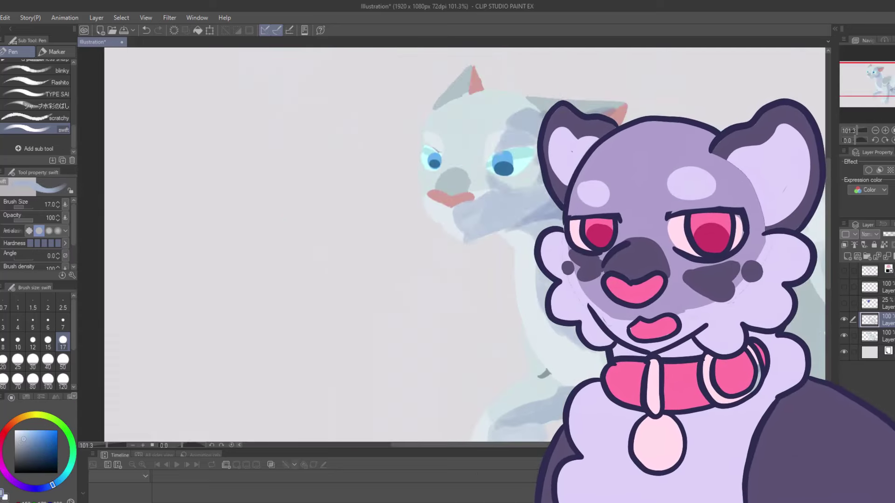
pyautogui.moveTo(613, 306); pyautogui.dragTo(523, 246)
pyautogui.moveTo(862, 90); pyautogui.dragTo(863, 95)
pyautogui.press('j')
pyautogui.press('p')
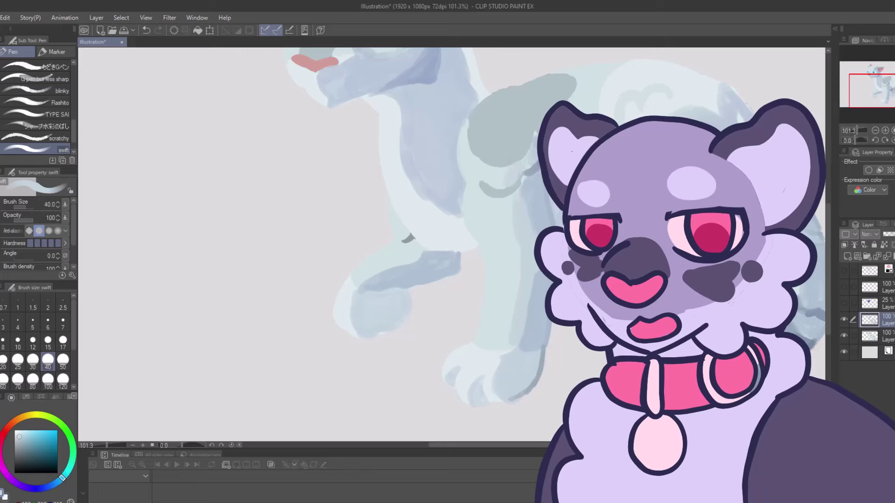
# Step: Paint a pale blue transition band down the front of the neck and along the chest at size 40
pyautogui.moveTo(863, 91); pyautogui.dragTo(859, 84)
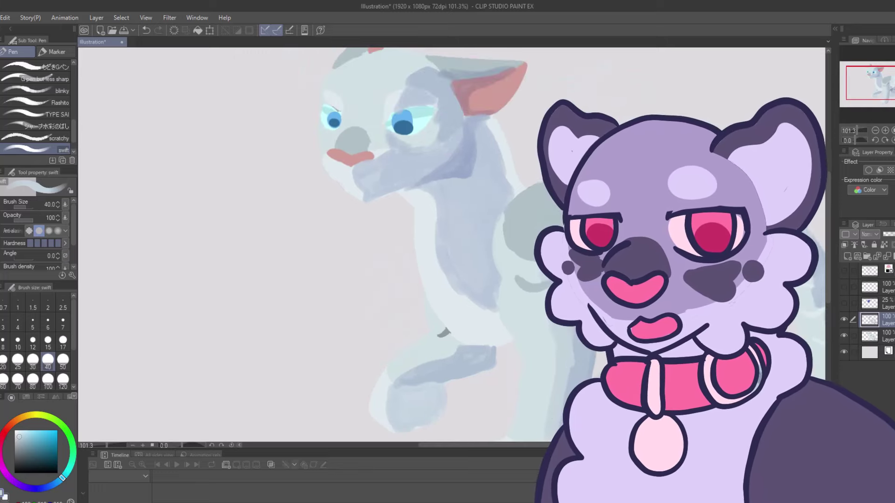
pyautogui.press('j')
pyautogui.press('p')
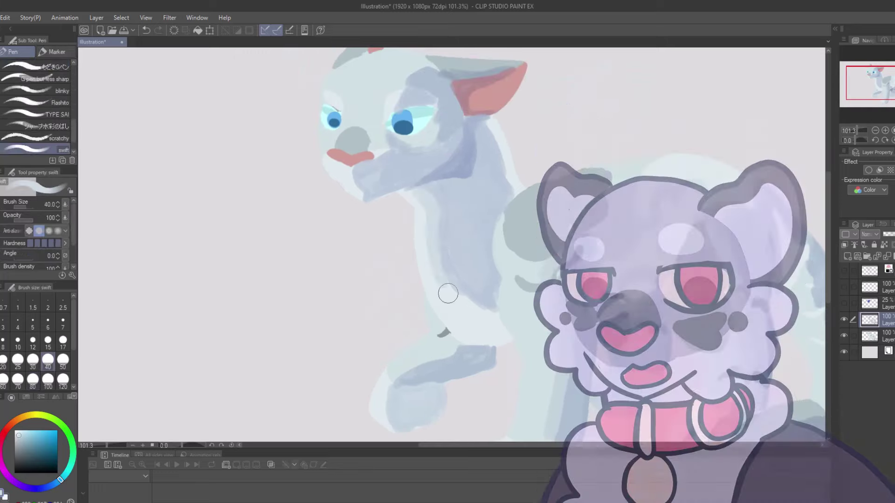
pyautogui.scroll(-5, 535, 377)
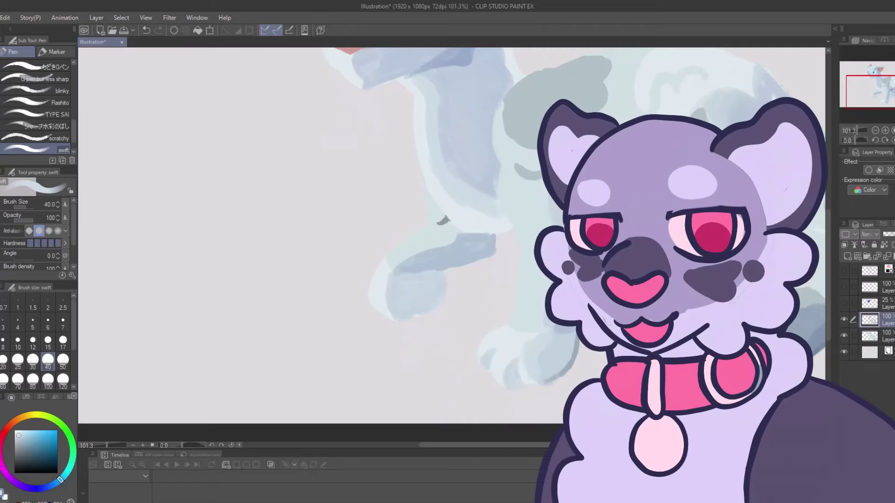
# Step: Mark the toes of the far hind paw in blue at size 17
pyautogui.press('[')
pyautogui.press('[')
pyautogui.press('[')
pyautogui.press('[')
pyautogui.moveTo(863, 130); pyautogui.dragTo(857, 131)
pyautogui.scroll(-1, 525, 247)
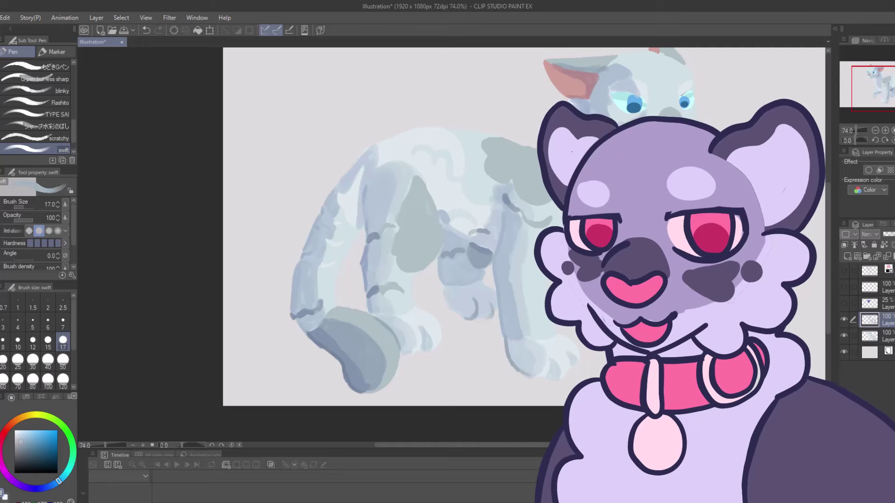
# Step: Draw the mouth line and the spot at its corner on the muzzle in dark greyish blue, reducing the brush to size 10
pyautogui.scroll(5, 615, 94)
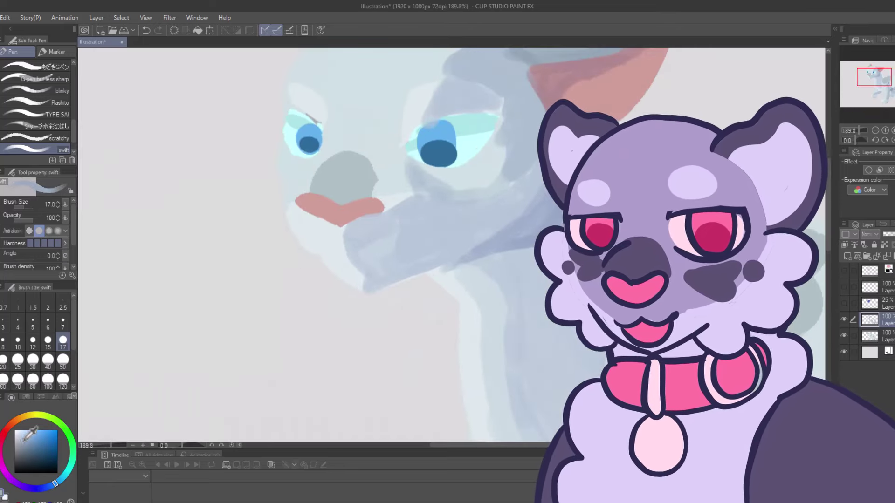
pyautogui.click(844, 270)
pyautogui.click(844, 271)
pyautogui.click(17, 339)
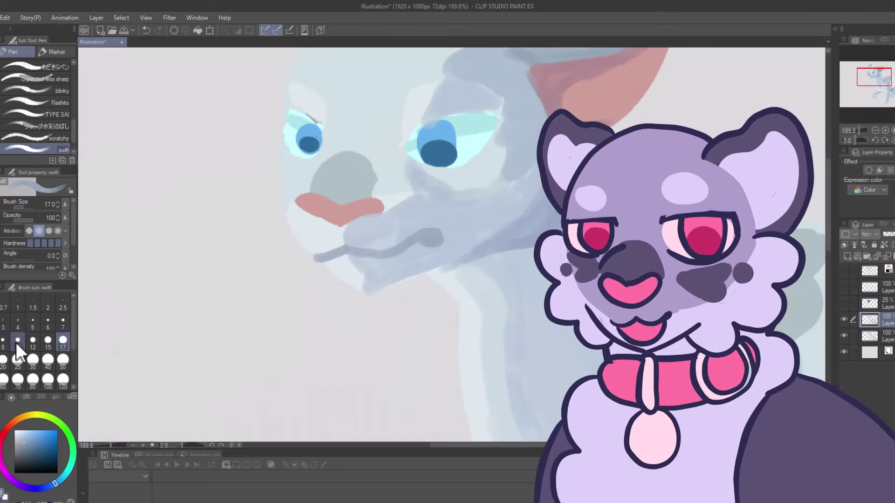
pyautogui.moveTo(336, 254)
pyautogui.mouseDown()
pyautogui.moveTo(420, 240)
pyautogui.moveTo(471, 354)
pyautogui.mouseUp()
# Step: Outline the upper and lower lids of both eyes in dark greyish blue at size 10
pyautogui.moveTo(457, 276); pyautogui.dragTo(535, 240)
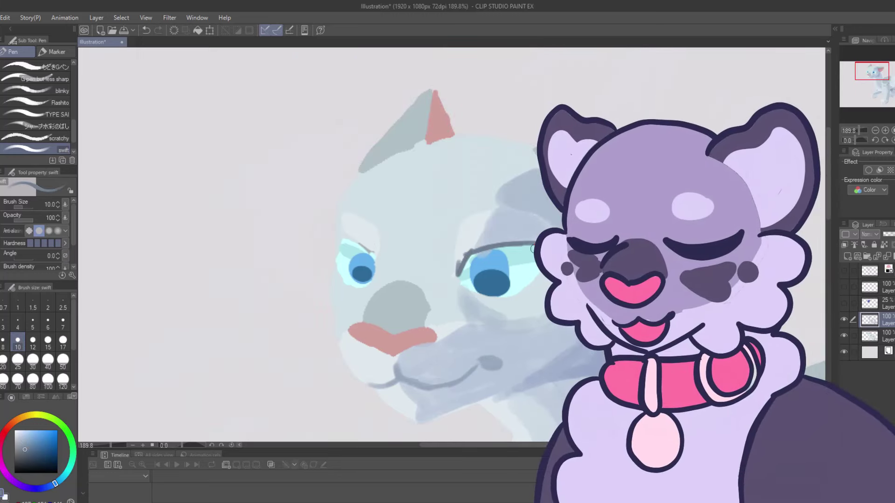
pyautogui.moveTo(467, 290); pyautogui.dragTo(507, 297)
pyautogui.moveTo(336, 273); pyautogui.dragTo(367, 285)
pyautogui.keyDown('alt'); pyautogui.click(478, 264); pyautogui.keyUp('alt')
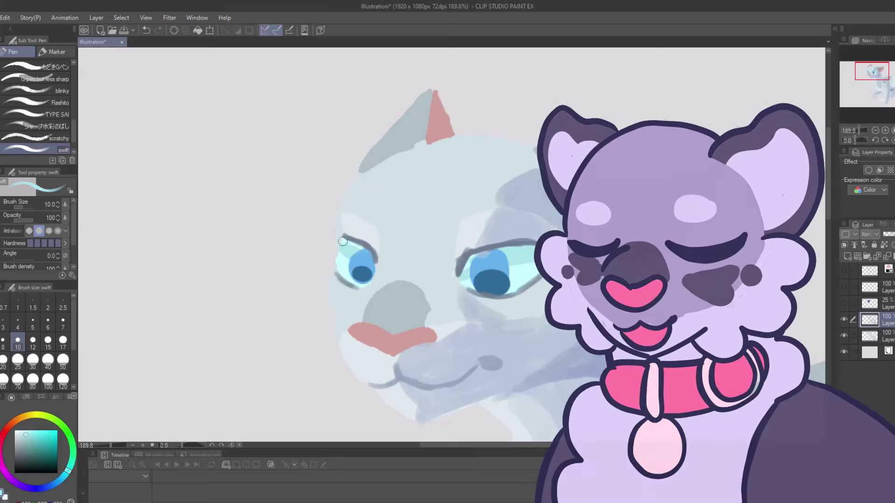
# Step: Refine the pale blue shading around the near eye, on the muzzle and across the forehead with the swift pen at sizes 10 and 20
pyautogui.press('h')
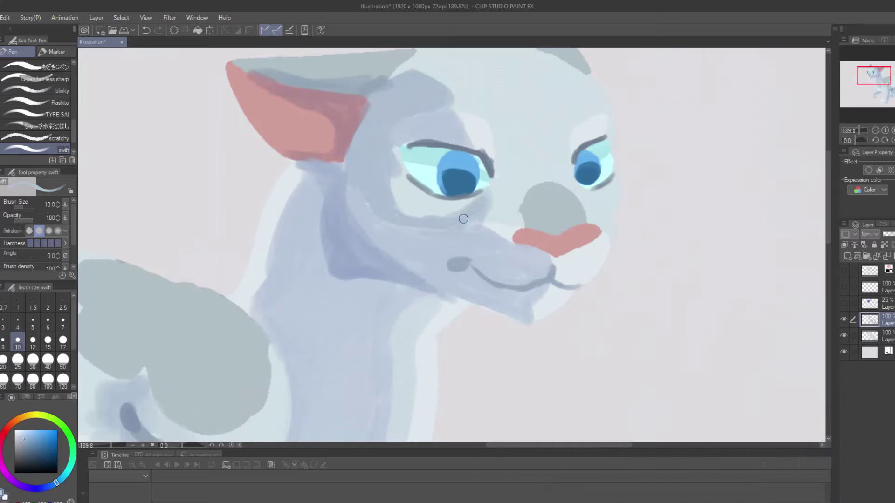
pyautogui.moveTo(516, 227); pyautogui.dragTo(470, 182)
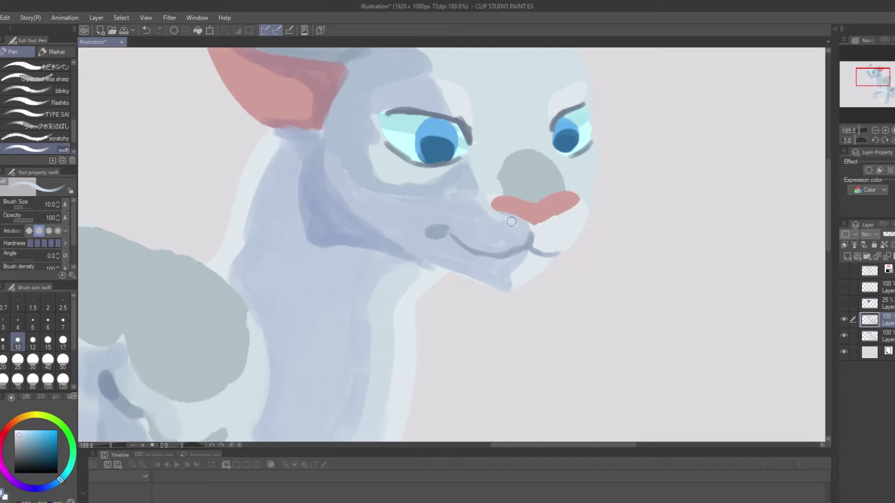
pyautogui.moveTo(457, 133)
pyautogui.mouseDown()
pyautogui.moveTo(289, 154)
pyautogui.moveTo(326, 55)
pyautogui.moveTo(451, 244)
pyautogui.mouseUp()
pyautogui.press(']')
pyautogui.press(']')
pyautogui.press(']')
pyautogui.press(']')
pyautogui.press(']')
pyautogui.press(']')
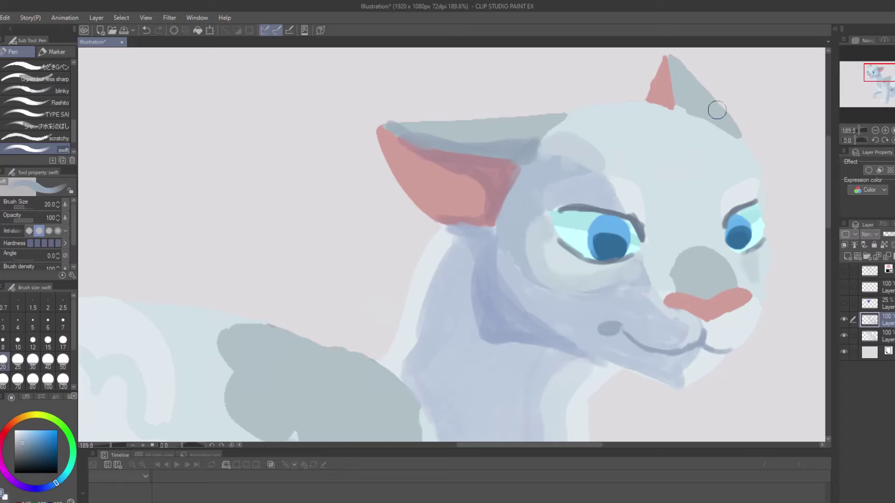
# Step: Shade the nose's lower edge in darker pink at size 15 and add pink inner corners to both eyes at size 10
pyautogui.scroll(-5, 717, 110)
pyautogui.scroll(6, 356, 193)
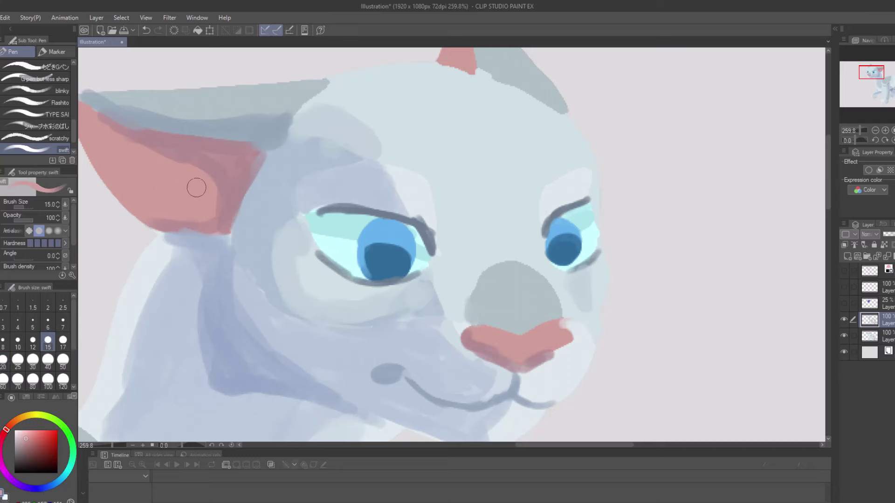
pyautogui.keyDown('alt'); pyautogui.click(554, 269); pyautogui.keyUp('alt')
pyautogui.press('[')
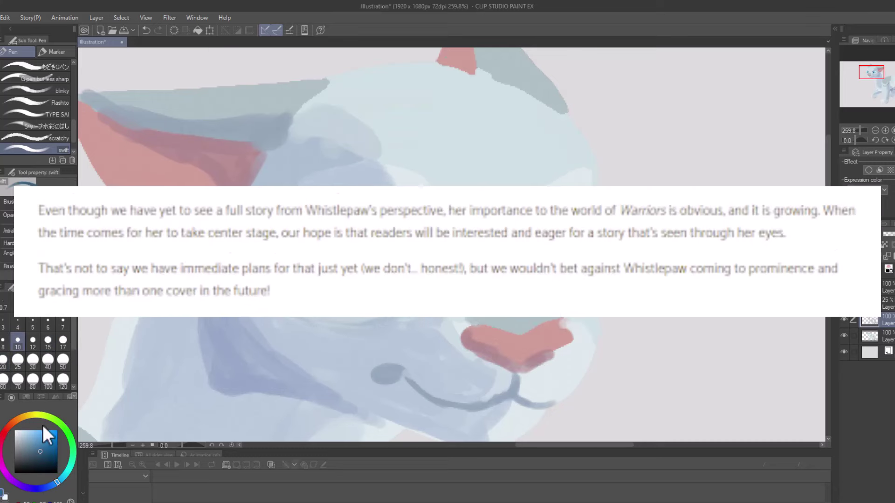
pyautogui.moveTo(871, 72); pyautogui.dragTo(885, 94)
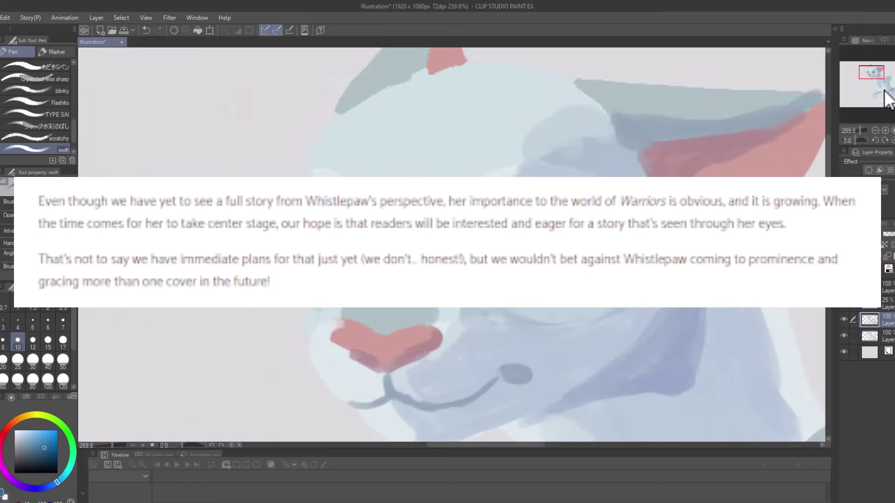
pyautogui.scroll(3, 856, 127)
pyautogui.keyDown('alt'); pyautogui.click(595, 161); pyautogui.keyUp('alt')
pyautogui.moveTo(595, 182); pyautogui.dragTo(606, 185)
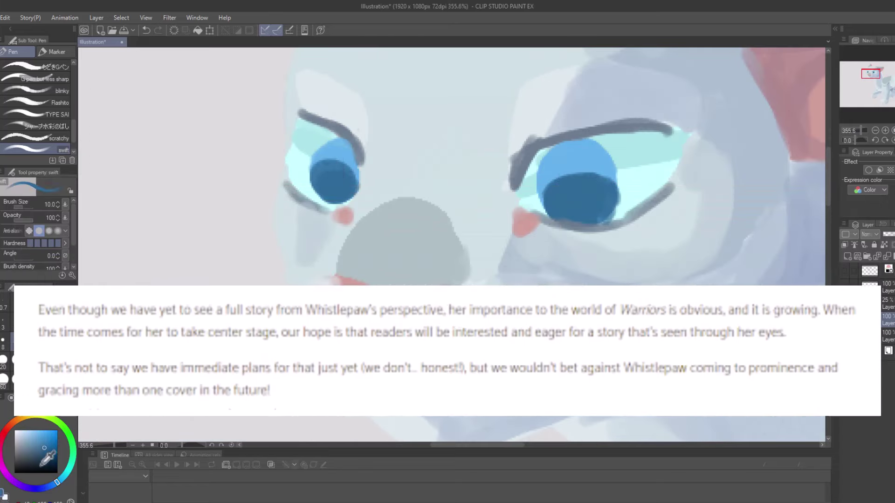
pyautogui.keyDown('alt'); pyautogui.click(336, 185); pyautogui.keyUp('alt')
pyautogui.moveTo(336, 167); pyautogui.dragTo(337, 188)
pyautogui.scroll(-3, 857, 131)
pyautogui.scroll(3, 858, 130)
pyautogui.hotkey('ctrl', 'z')
pyautogui.hotkey('ctrl', 'z')
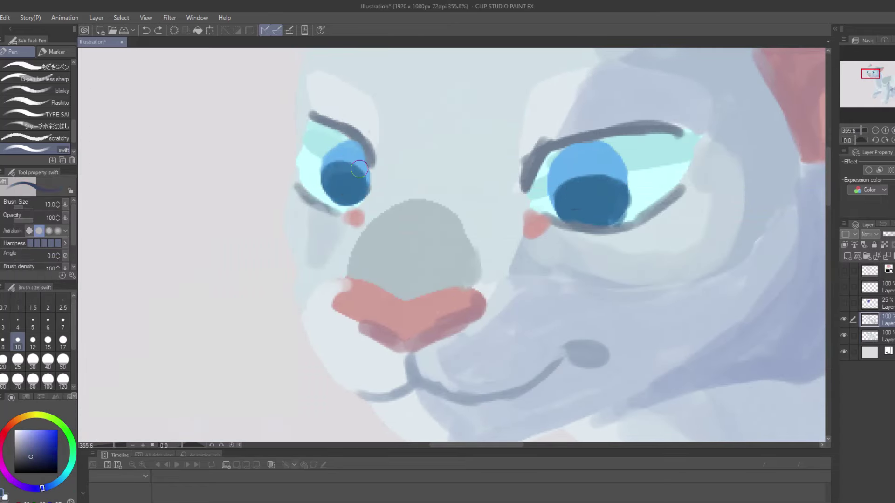
# Step: Paint dark purple-blue slit pupils and round white highlights in both eyes at size 10
pyautogui.moveTo(570, 168); pyautogui.dragTo(579, 205)
pyautogui.scroll(-3, 855, 134)
pyautogui.scroll(4, 855, 134)
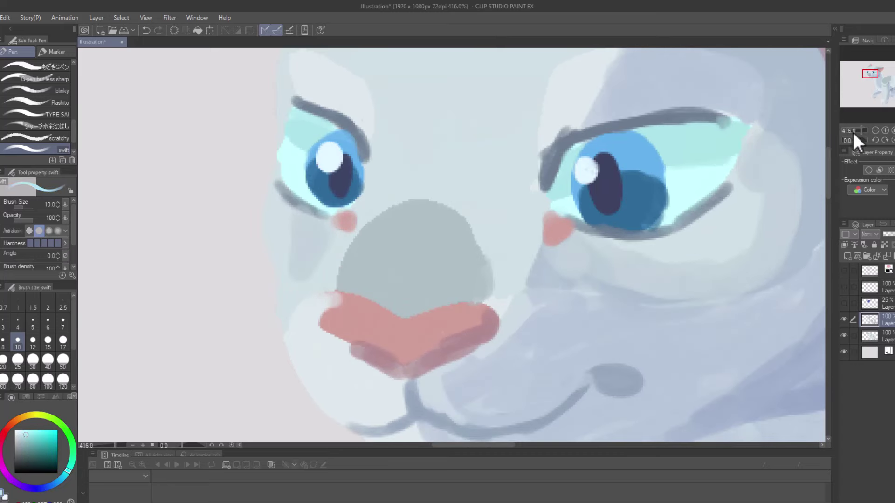
# Step: Paint a greyish-blue mid-tone between the dark shadow and the light edge of the tail tip at size 25
pyautogui.scroll(-3, 853, 132)
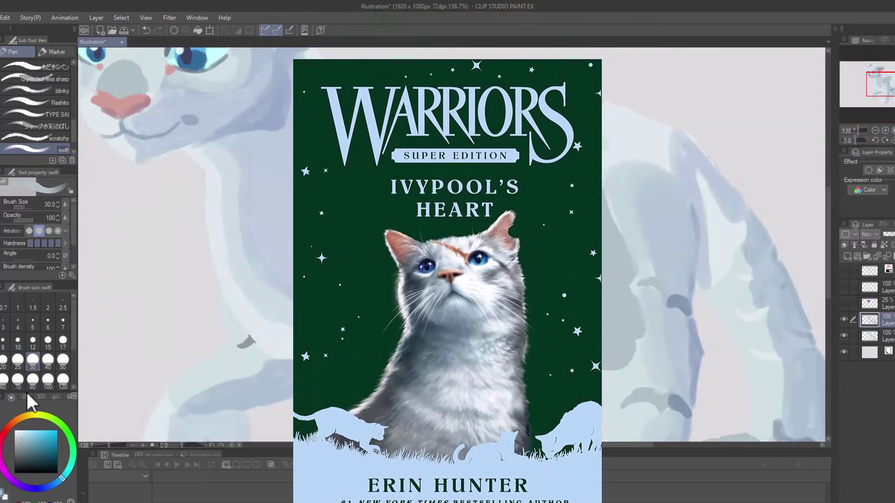
pyautogui.click(17, 359)
pyautogui.click(19, 443)
pyautogui.scroll(-5, 451, 243)
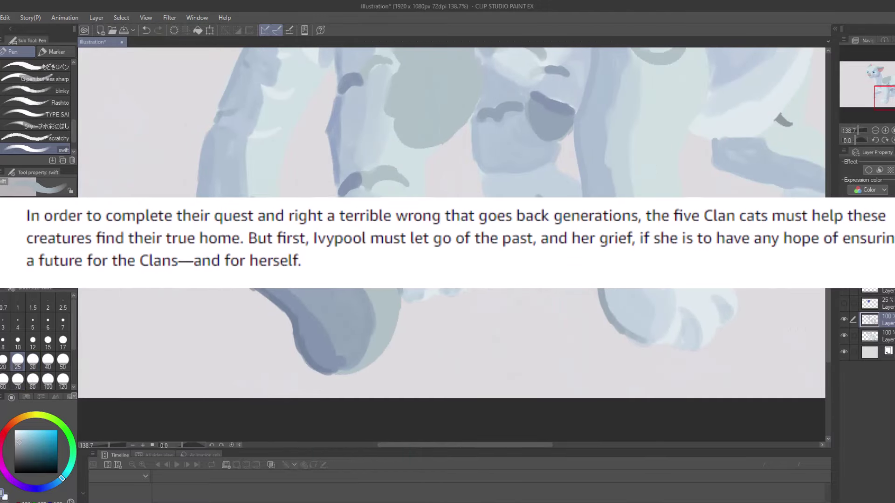
pyautogui.press('j')
pyautogui.hotkey('ctrl', 'z')
pyautogui.press('p')
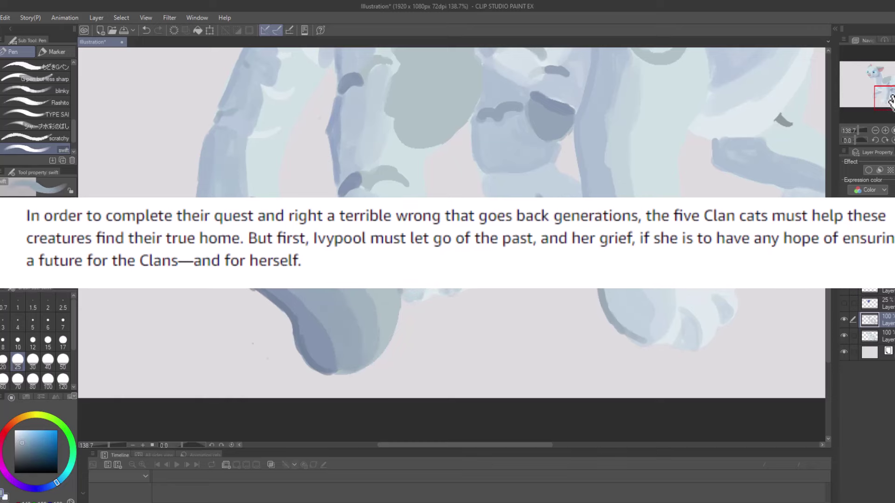
# Step: Deepen the pink shadows along the inner edges of both ears at size 12
pyautogui.click(875, 77)
pyautogui.moveTo(863, 130)
pyautogui.mouseDown()
pyautogui.moveTo(854, 129)
pyautogui.moveTo(863, 130)
pyautogui.mouseUp()
pyautogui.click(33, 339)
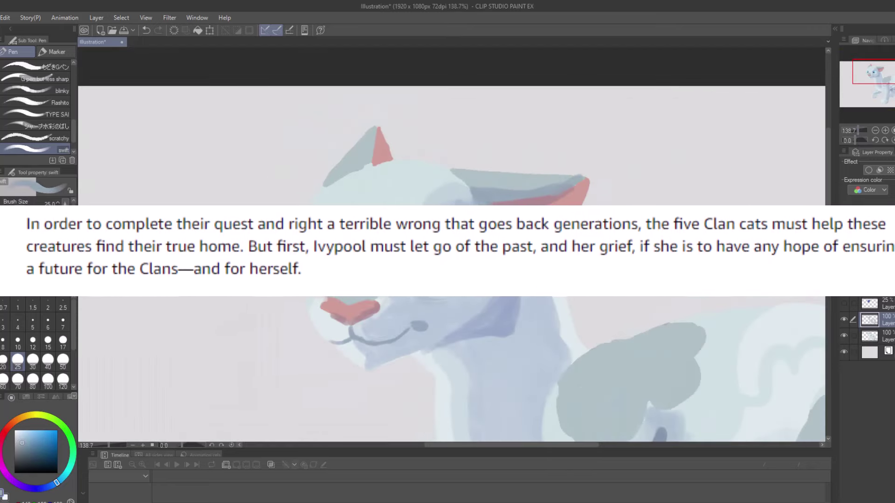
pyautogui.keyDown('alt'); pyautogui.click(503, 206); pyautogui.keyUp('alt')
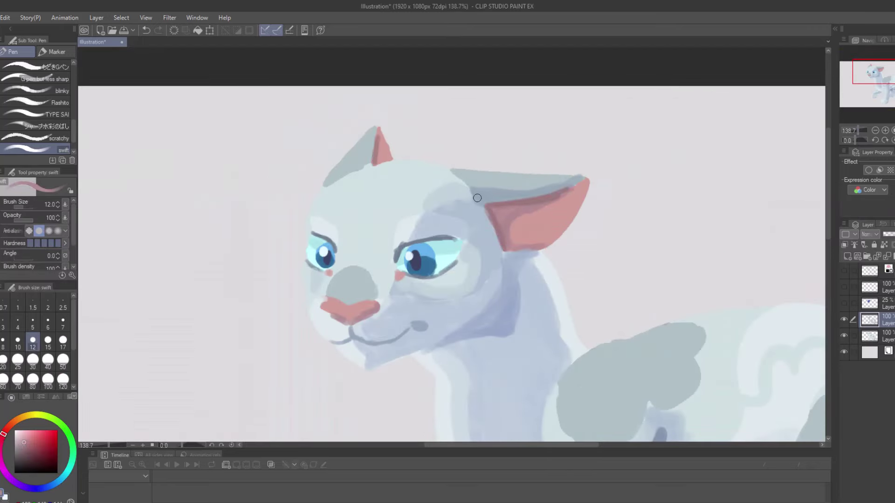
# Step: On an empty layer above the shading, paint a pale cyan glow over the face with Flashito at size 120, using Add blending at 20% opacity
pyautogui.moveTo(851, 305); pyautogui.dragTo(854, 253)
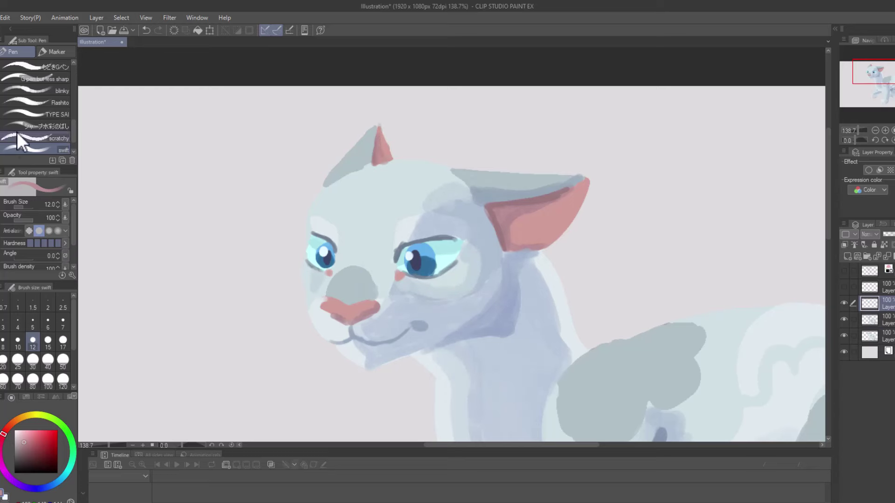
pyautogui.moveTo(350, 191); pyautogui.dragTo(429, 319)
pyautogui.click(63, 379)
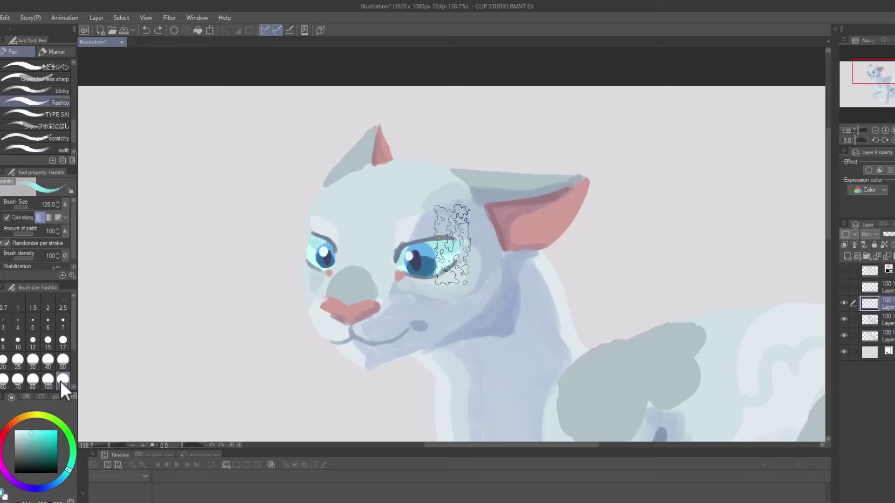
pyautogui.click(35, 102)
pyautogui.moveTo(308, 159); pyautogui.dragTo(439, 326)
pyautogui.click(870, 234)
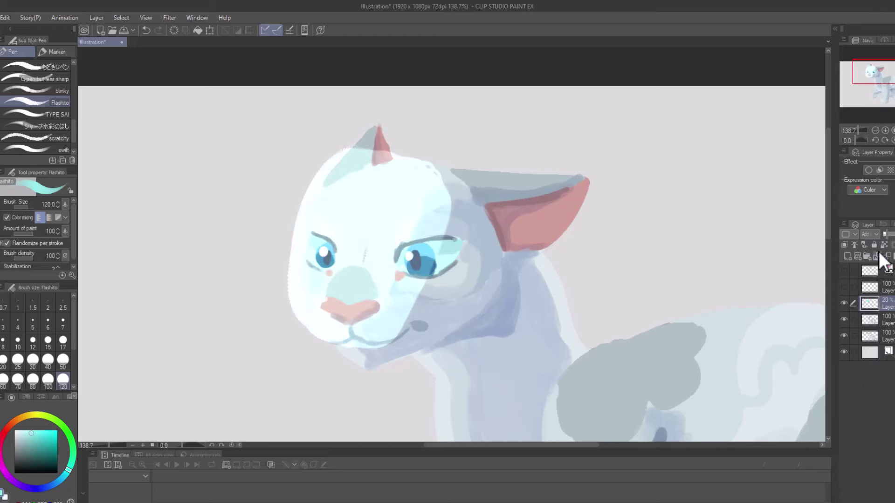
# Step: Lower the Add glow layer's opacity to 8% and paint a warm yellow-orange glow around the head with Flashito at size 120
pyautogui.click(867, 338)
pyautogui.scroll(3, 447, 233)
pyautogui.scroll(-3, 384, 240)
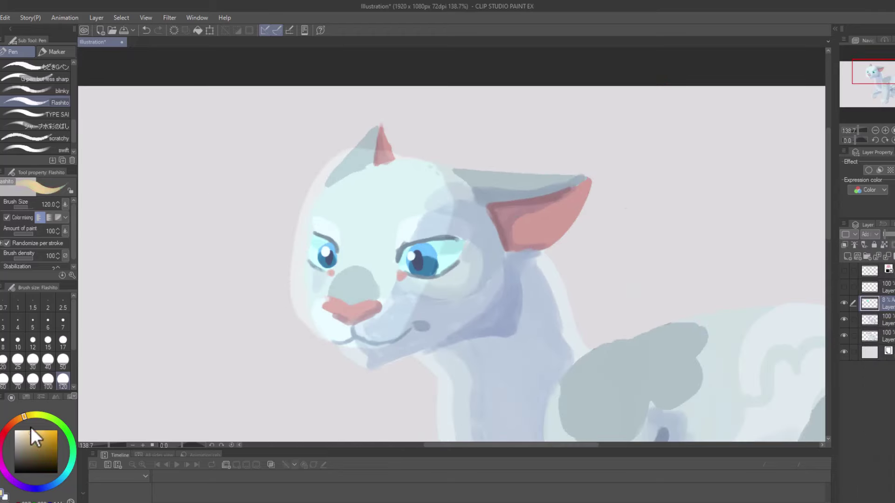
pyautogui.click(39, 436)
pyautogui.moveTo(851, 131); pyautogui.dragTo(857, 131)
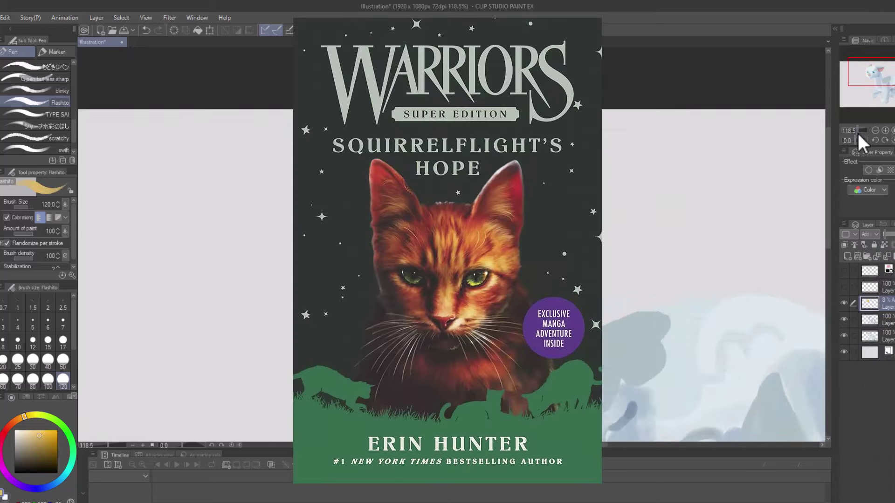
pyautogui.scroll(1, 447, 247)
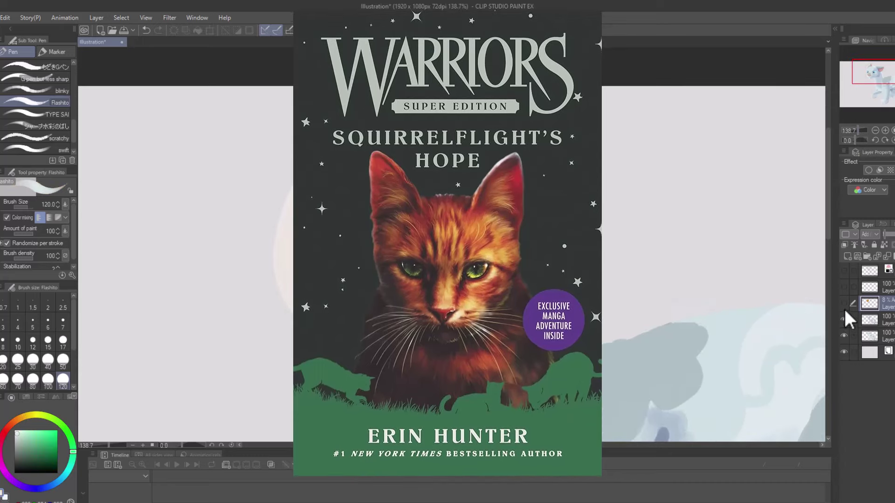
pyautogui.moveTo(859, 131); pyautogui.dragTo(857, 131)
pyautogui.scroll(2, 883, 84)
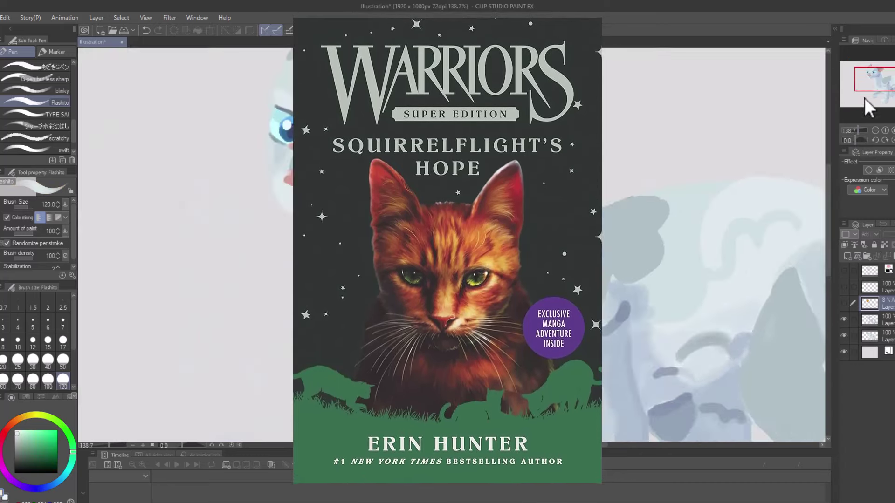
# Step: On the shading layer, blend the face fur and shade the nose bridge and pink nose with the swift brush at sizes 20 and 15
pyautogui.click(877, 320)
pyautogui.click(56, 149)
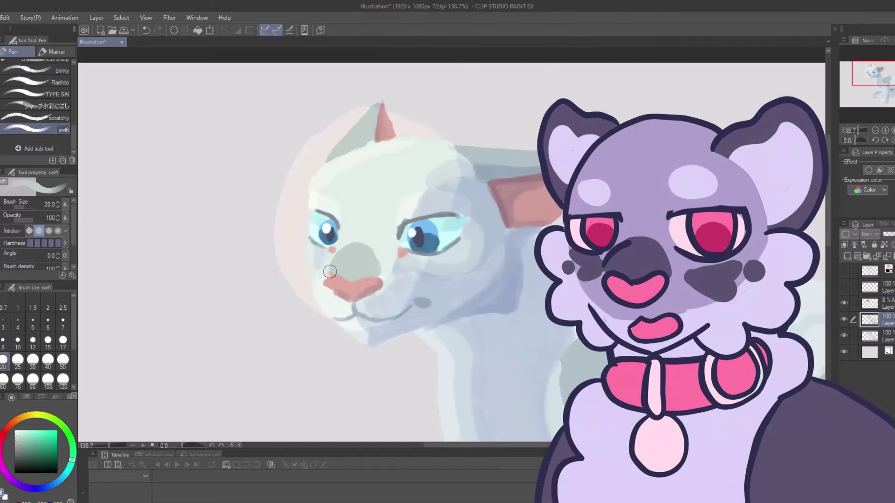
pyautogui.keyDown('alt'); pyautogui.click(350, 253); pyautogui.keyUp('alt')
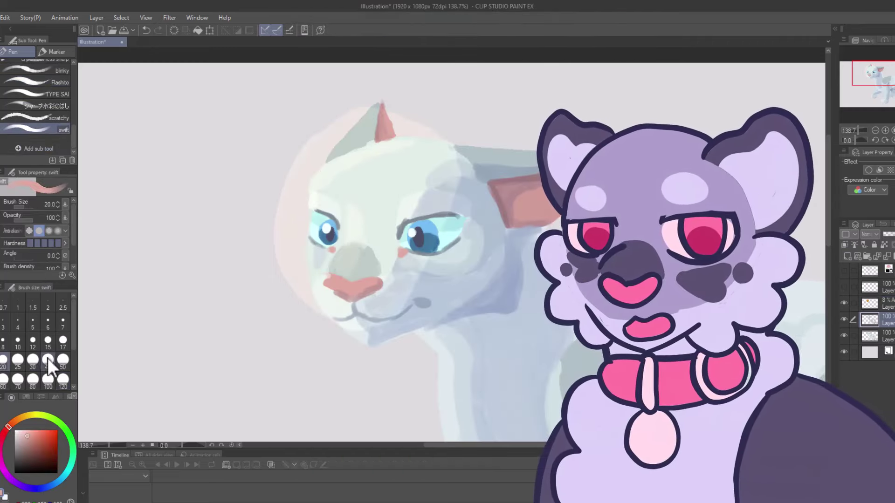
pyautogui.click(48, 340)
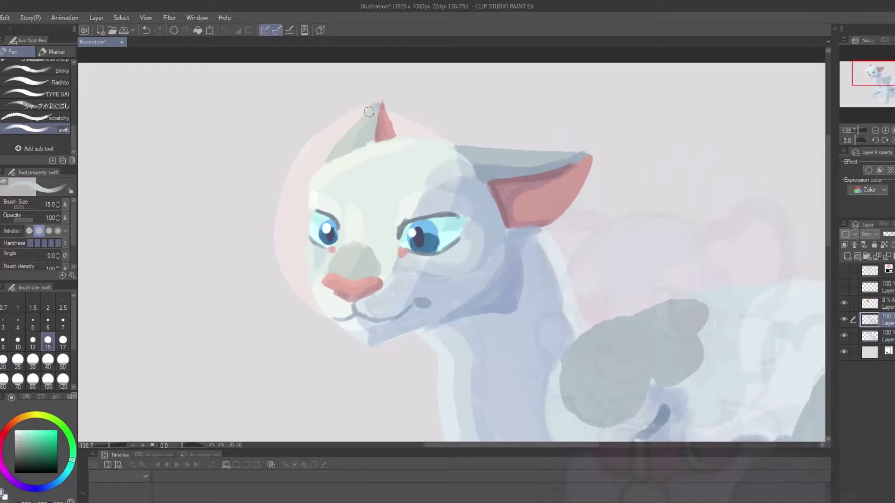
# Step: Blend the chest, leg, paw and tail-tip shading with the swift brush, going from size 30 down to 17
pyautogui.scroll(-5, 495, 414)
pyautogui.click(33, 359)
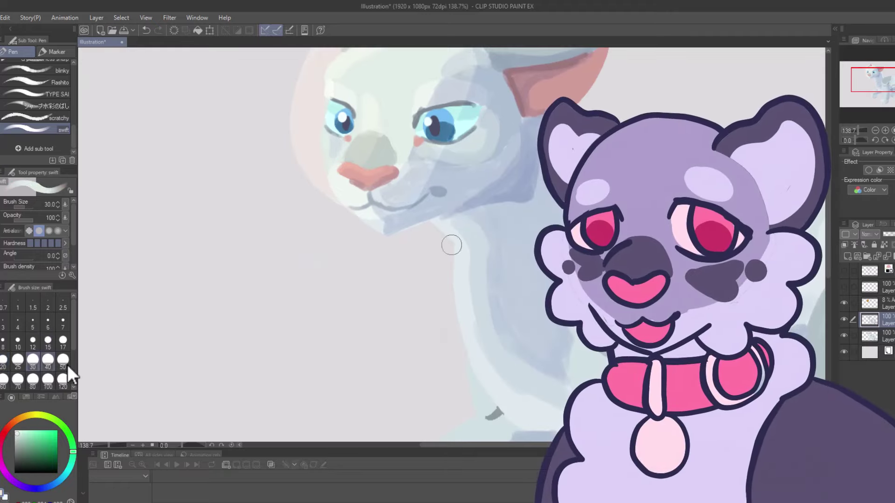
pyautogui.moveTo(866, 91)
pyautogui.mouseDown()
pyautogui.moveTo(865, 99)
pyautogui.moveTo(886, 85)
pyautogui.moveTo(894, 97)
pyautogui.moveTo(874, 79)
pyautogui.moveTo(886, 93)
pyautogui.mouseUp()
pyautogui.click(18, 360)
pyautogui.press('[')
pyautogui.press('[')
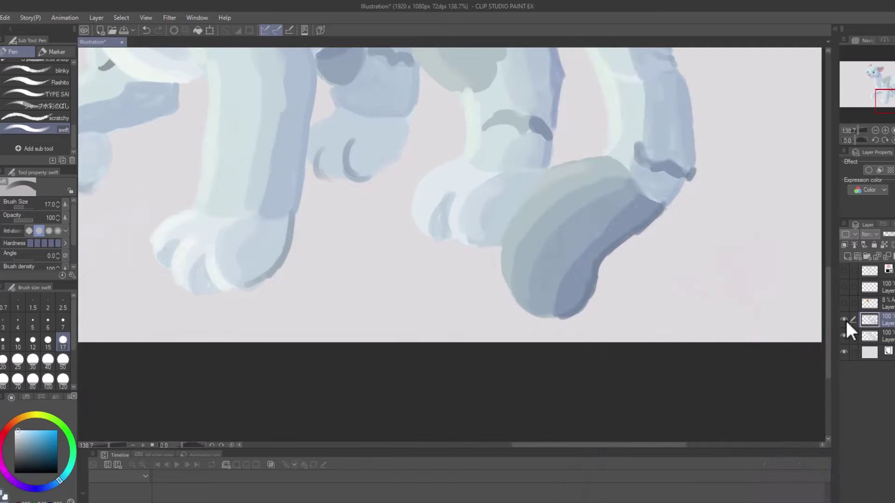
# Step: Check the figure mirrored and blend soft blue shading into the rump and tail with the swift brush at size 17
pyautogui.scroll(-8, 704, 166)
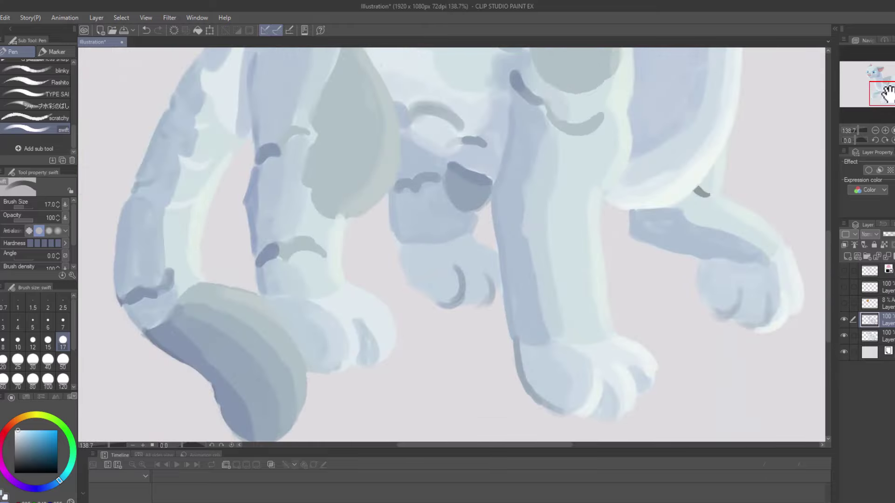
pyautogui.scroll(1, 452, 244)
pyautogui.press('h')
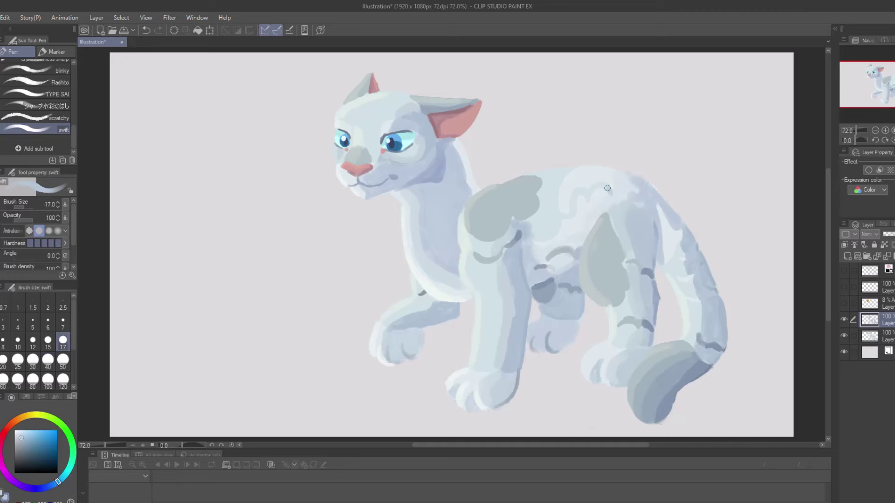
pyautogui.keyDown('alt'); pyautogui.click(704, 202); pyautogui.keyUp('alt')
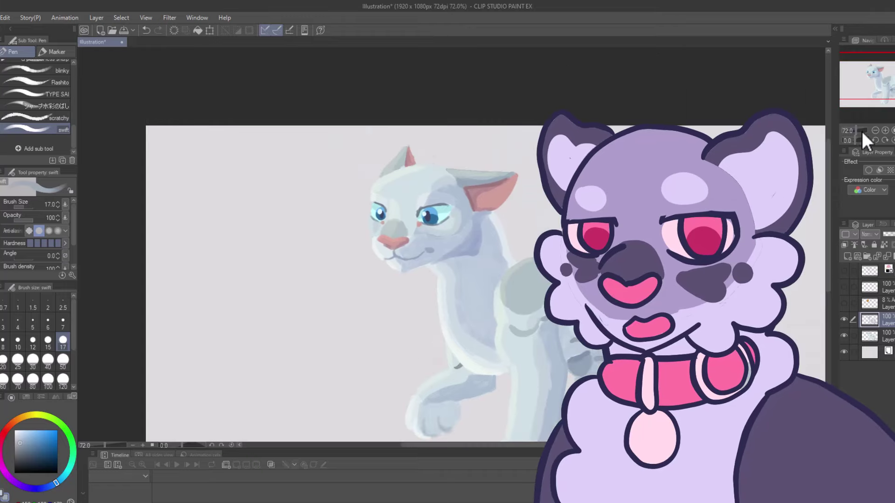
# Step: Refine the fur tones on the neck and chest and the pink of the inner ear with the swift brush at size 17
pyautogui.moveTo(860, 130); pyautogui.dragTo(867, 130)
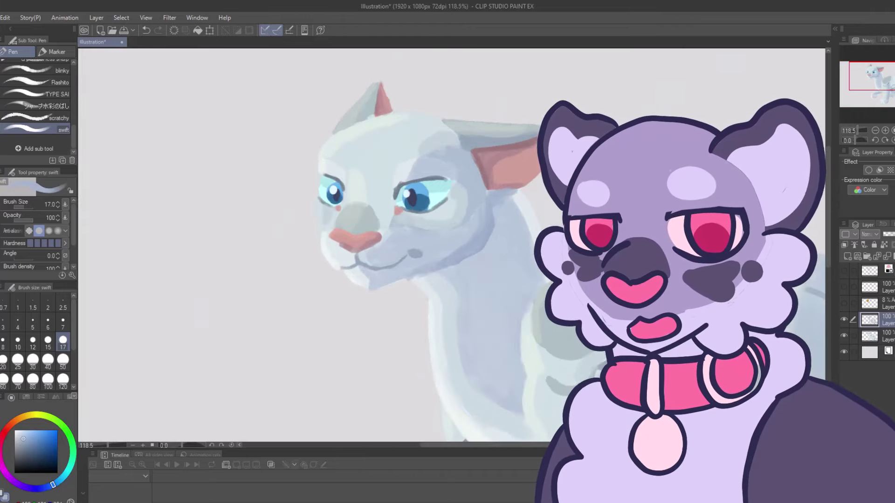
pyautogui.moveTo(868, 77)
pyautogui.mouseDown()
pyautogui.moveTo(864, 95)
pyautogui.moveTo(876, 74)
pyautogui.mouseUp()
pyautogui.click(884, 140)
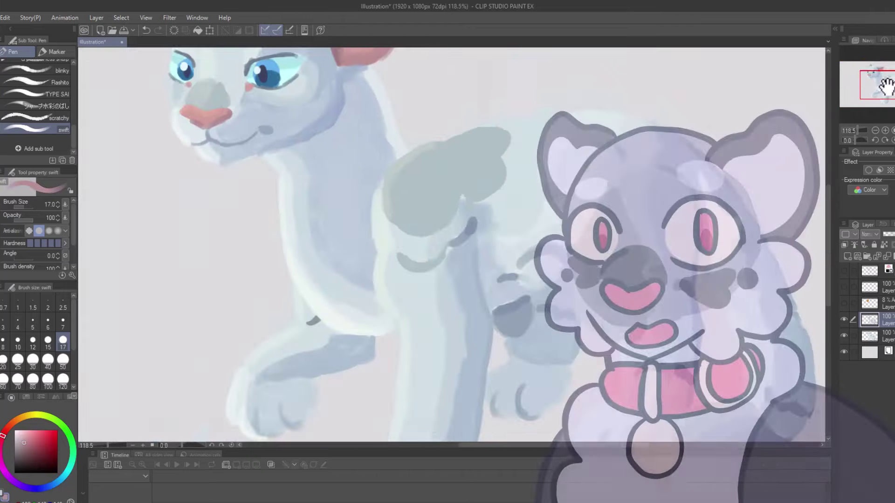
pyautogui.keyDown('alt'); pyautogui.click(310, 290); pyautogui.keyUp('alt')
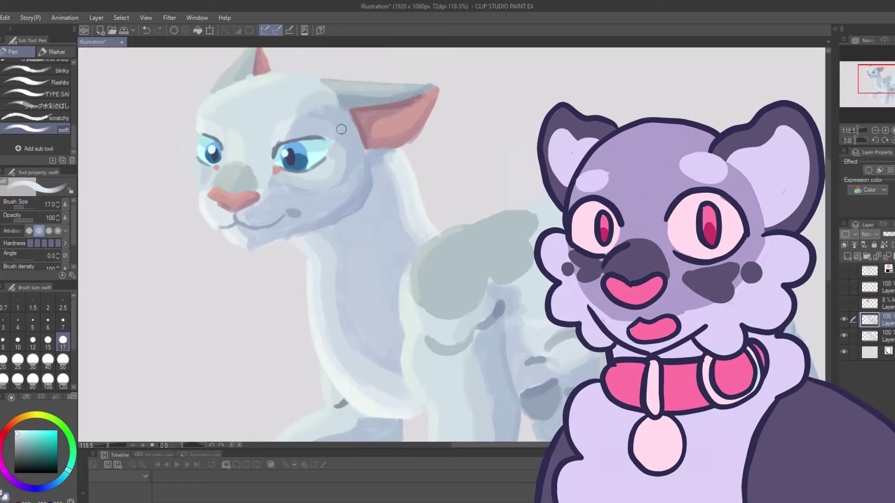
# Step: Paint pale greenish edges along the shoulder patch, haunch patch and upper tail tip with the swift brush at size 12
pyautogui.click(32, 340)
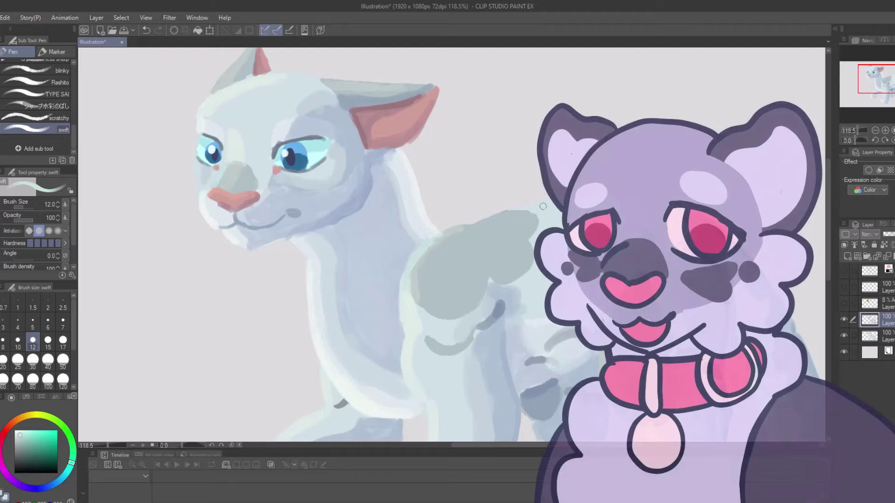
pyautogui.hotkey('ctrl', '-')
pyautogui.hotkey('ctrl', '-')
pyautogui.scroll(5, 500, 337)
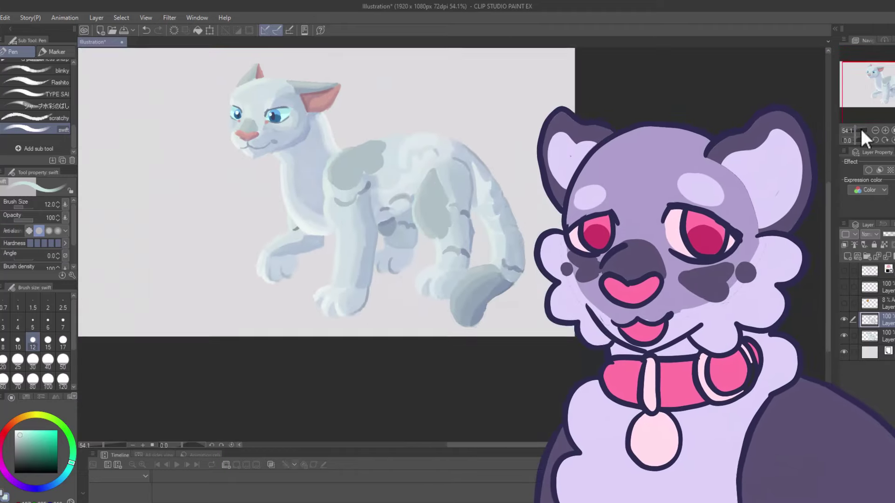
pyautogui.click(870, 336)
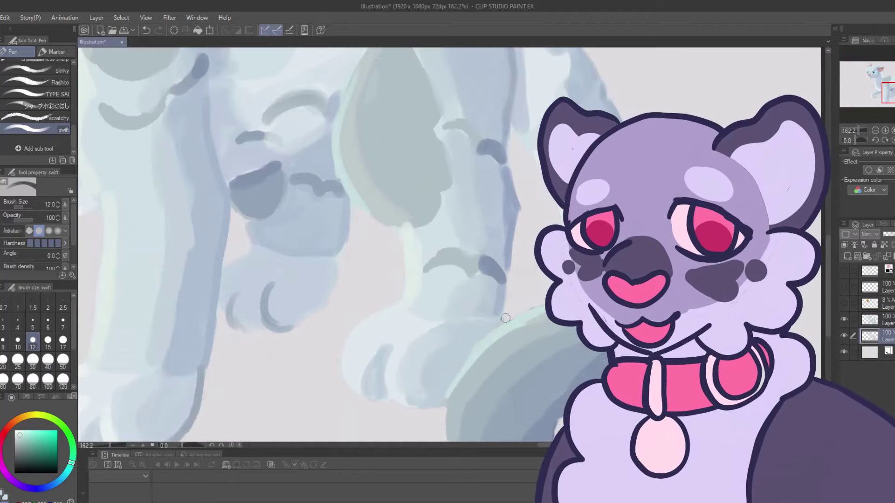
pyautogui.moveTo(863, 130); pyautogui.dragTo(854, 129)
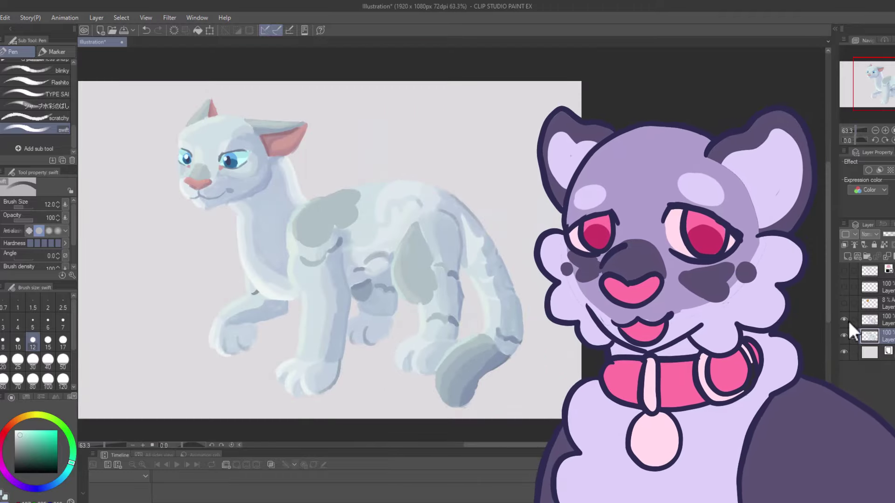
# Step: On a new clipped Multiply layer, paint blue shadows over the neck, belly, legs and tail with scratchy at size 120, at 45% opacity
pyautogui.click(845, 320)
pyautogui.click(853, 317)
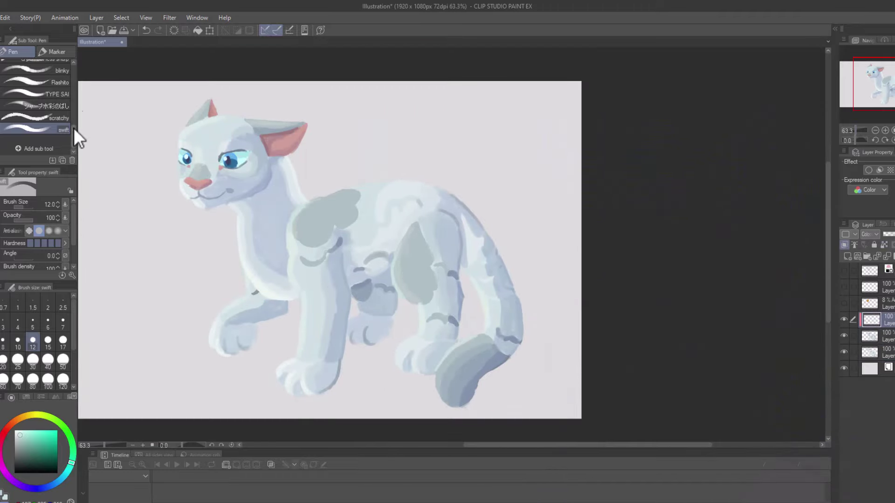
pyautogui.click(65, 118)
pyautogui.click(869, 234)
pyautogui.click(872, 289)
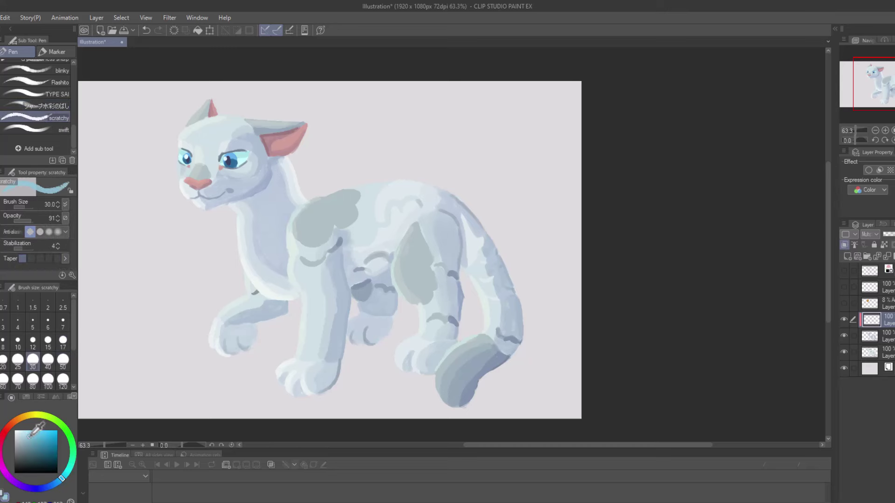
pyautogui.moveTo(557, 280)
pyautogui.mouseDown()
pyautogui.moveTo(471, 401)
pyautogui.moveTo(360, 289)
pyautogui.moveTo(387, 261)
pyautogui.moveTo(274, 241)
pyautogui.moveTo(280, 172)
pyautogui.moveTo(244, 331)
pyautogui.mouseUp()
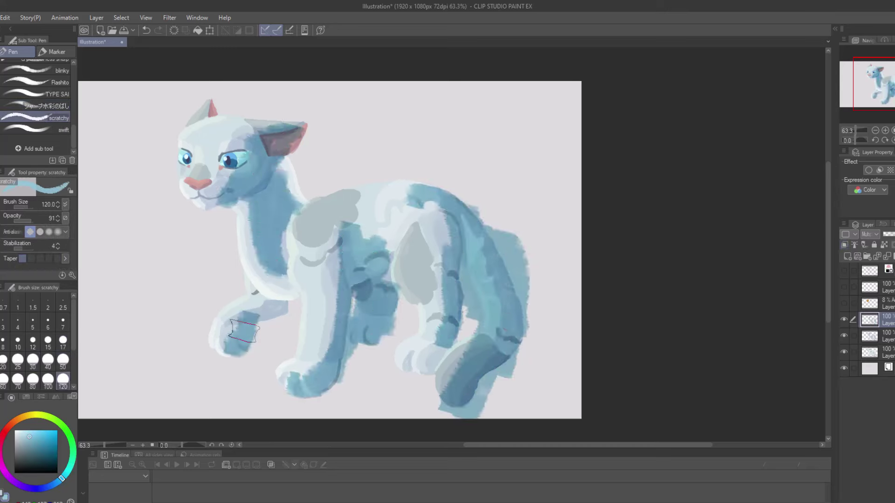
pyautogui.click(872, 336)
# Step: On another clipped layer, paint yellow light over the face, chest edge, shoulder, legs and tail with scratchy, using Add blending at 5% opacity
pyautogui.click(25, 417)
pyautogui.moveTo(212, 133); pyautogui.dragTo(200, 189)
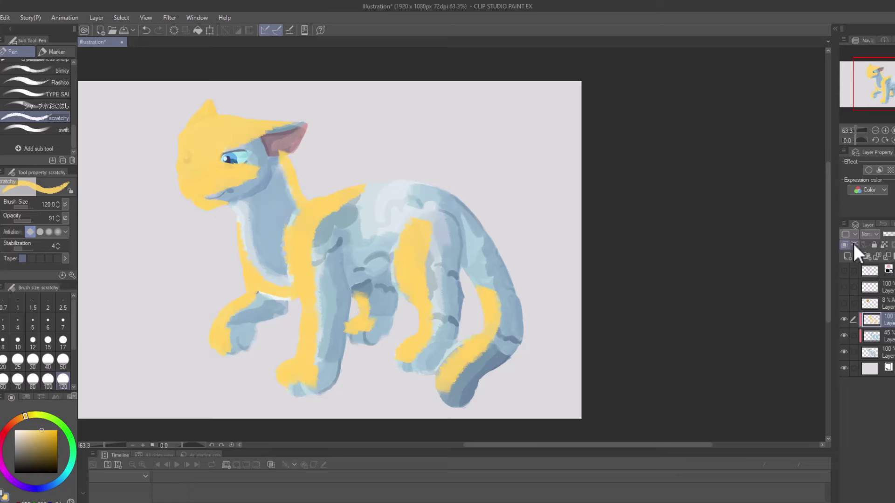
pyautogui.scroll(-5, 867, 234)
pyautogui.click(884, 235)
# Step: Mirror the view and paint over the dark mark below the chest on the base layer with scratchy at size 17
pyautogui.press('h')
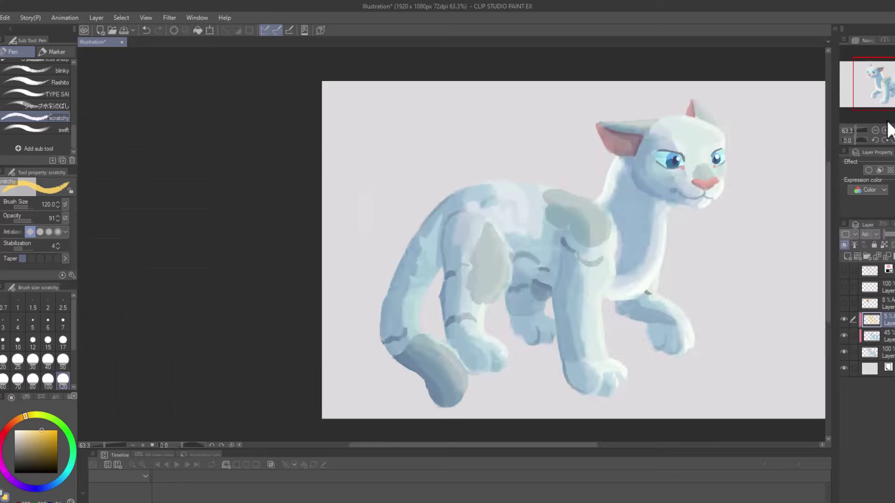
pyautogui.scroll(1, 724, 283)
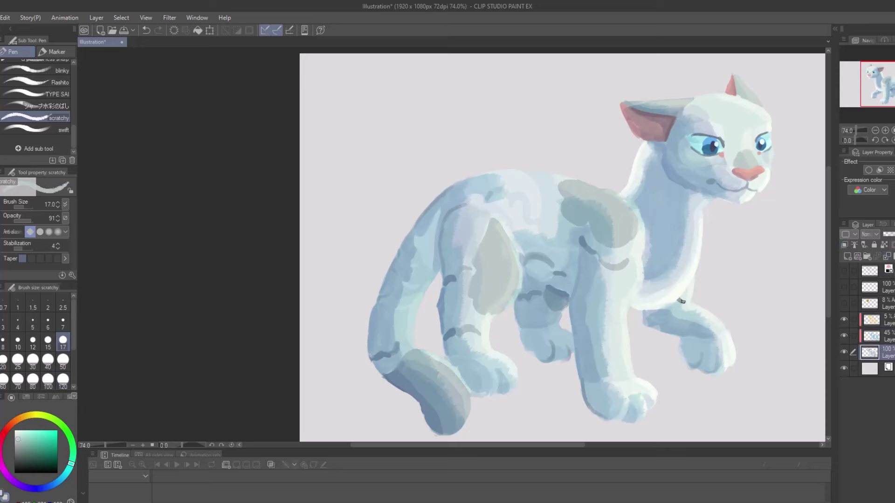
pyautogui.click(891, 141)
# Step: On a new top layer, paint bright blue edge lines along the jaw, shoulder, belly, legs, paws and tail with scratchy at size 17
pyautogui.click(870, 320)
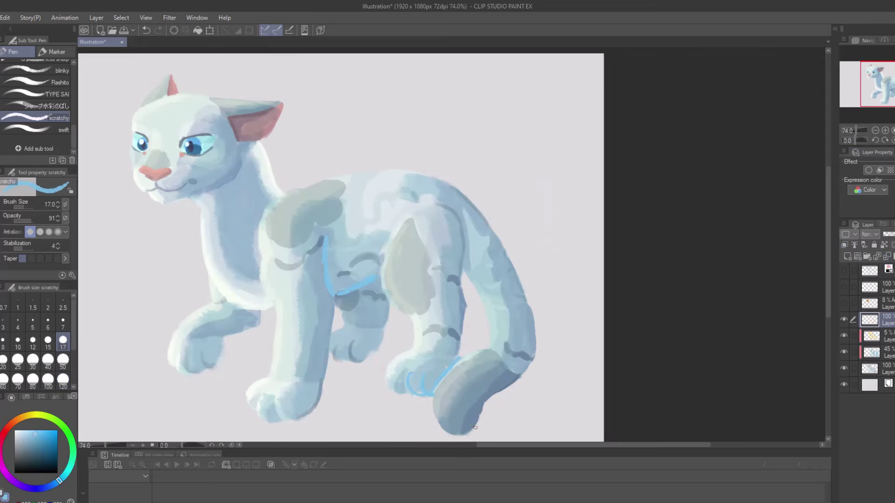
pyautogui.moveTo(475, 428); pyautogui.dragTo(520, 328)
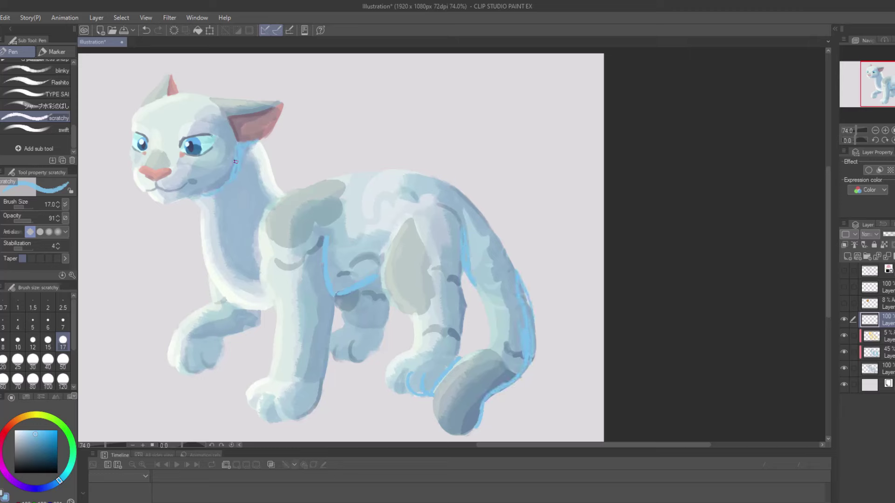
pyautogui.moveTo(263, 208)
pyautogui.mouseDown()
pyautogui.moveTo(254, 259)
pyautogui.moveTo(270, 293)
pyautogui.mouseUp()
pyautogui.moveTo(251, 380); pyautogui.dragTo(268, 422)
pyautogui.moveTo(385, 300); pyautogui.dragTo(391, 351)
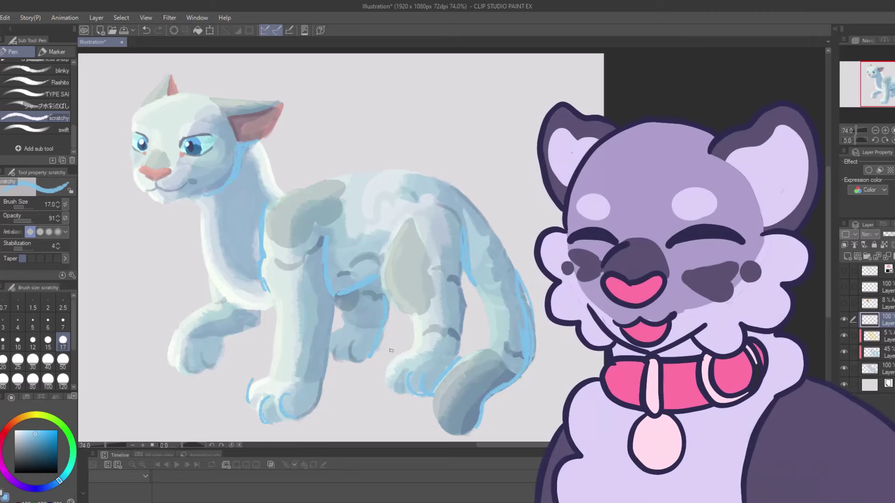
# Step: Give the blue edge-line layer a darkening blending mode at 55% opacity, and select the yellow light layer beneath it
pyautogui.scroll(-2, 865, 234)
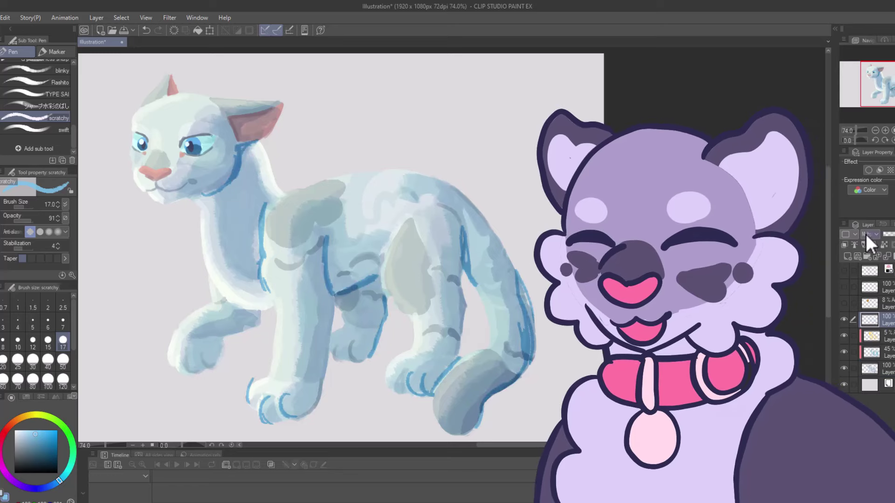
pyautogui.moveTo(887, 234); pyautogui.dragTo(882, 234)
pyautogui.click(871, 335)
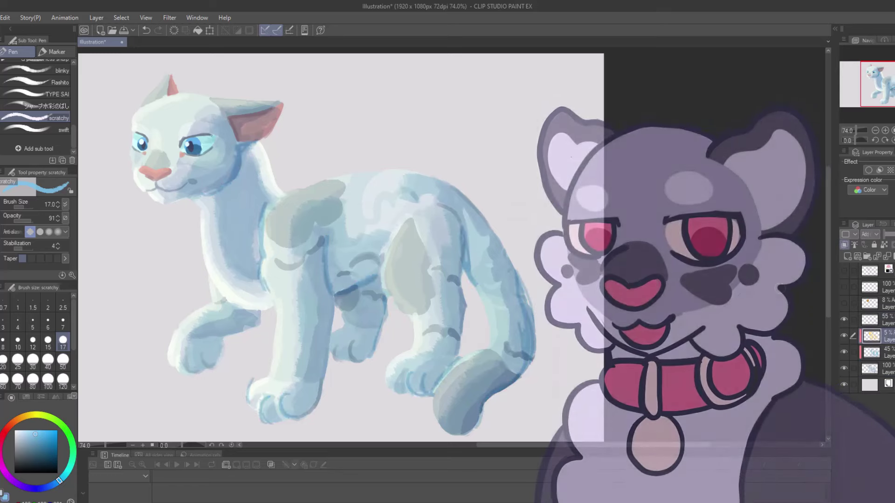